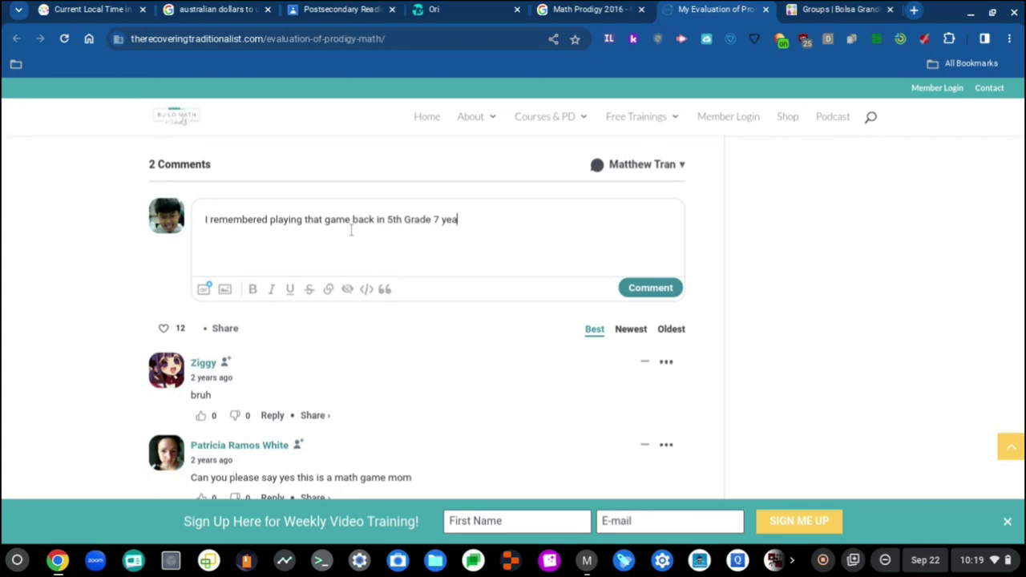
# Finish the comment about playing during the 2016-2017 school year and post it.
pyautogui.write('7 years ago during the 2016-20')
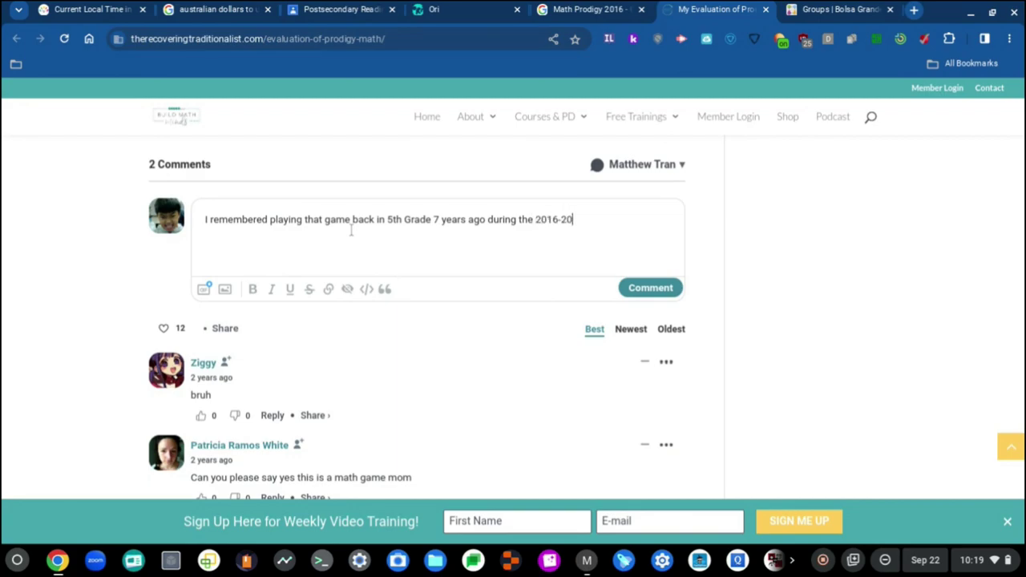
pyautogui.write('17 school year and I r')
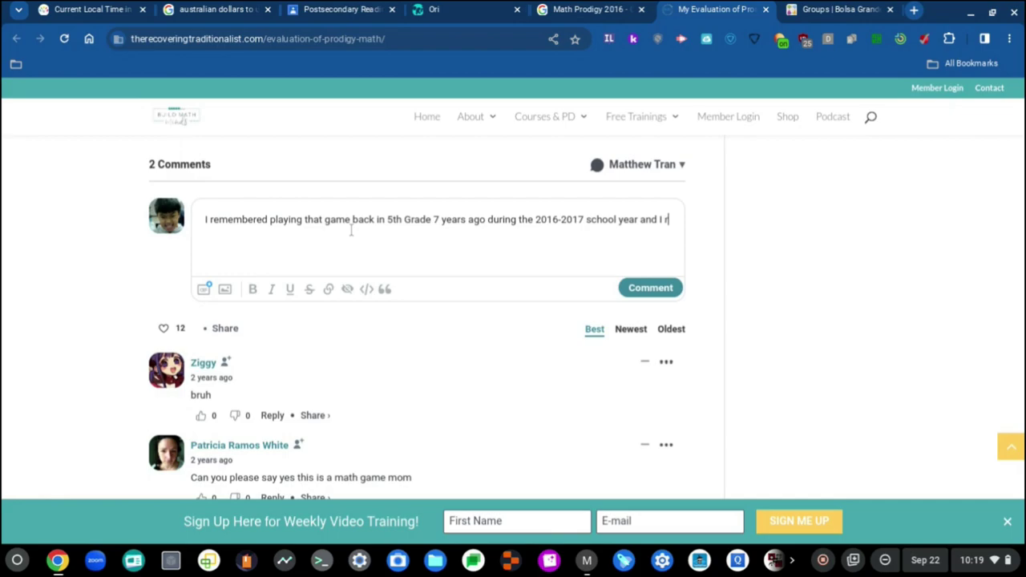
pyautogui.write('emember the game lo')
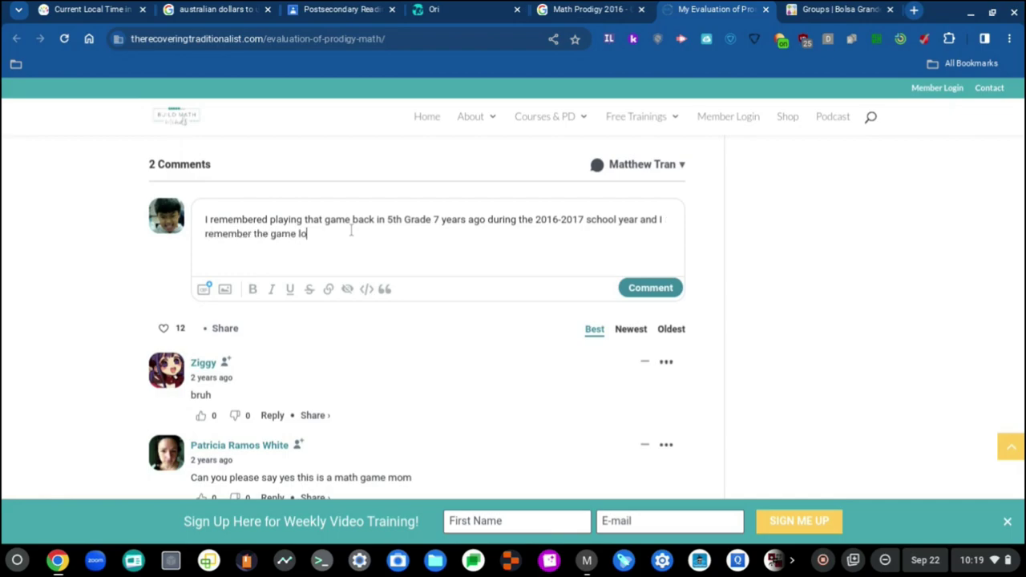
pyautogui.write('oked exactly like that')
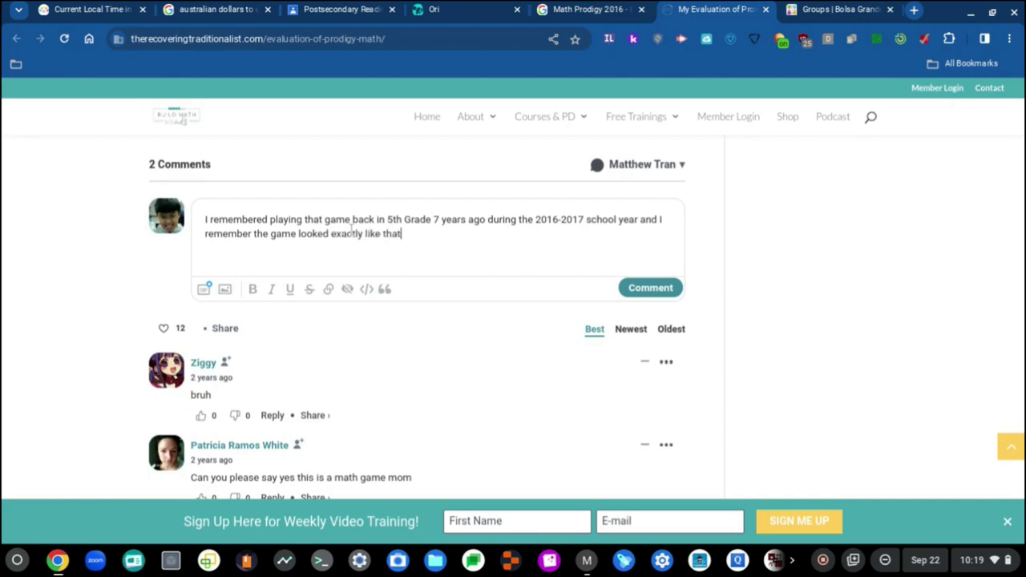
pyautogui.write('! The game has changed so much over the last 7 ye')
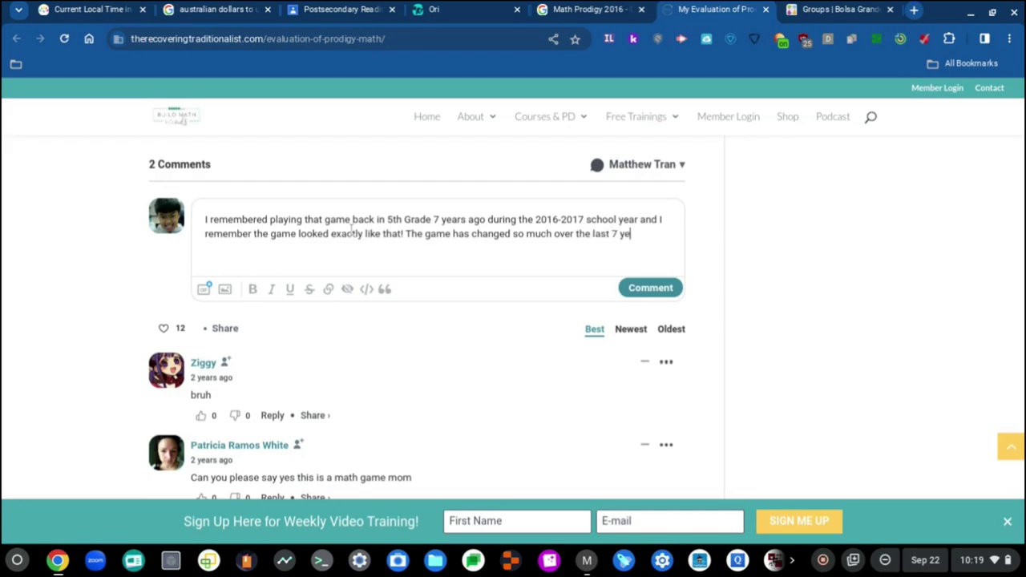
pyautogui.write('!')
pyautogui.click(648, 288)
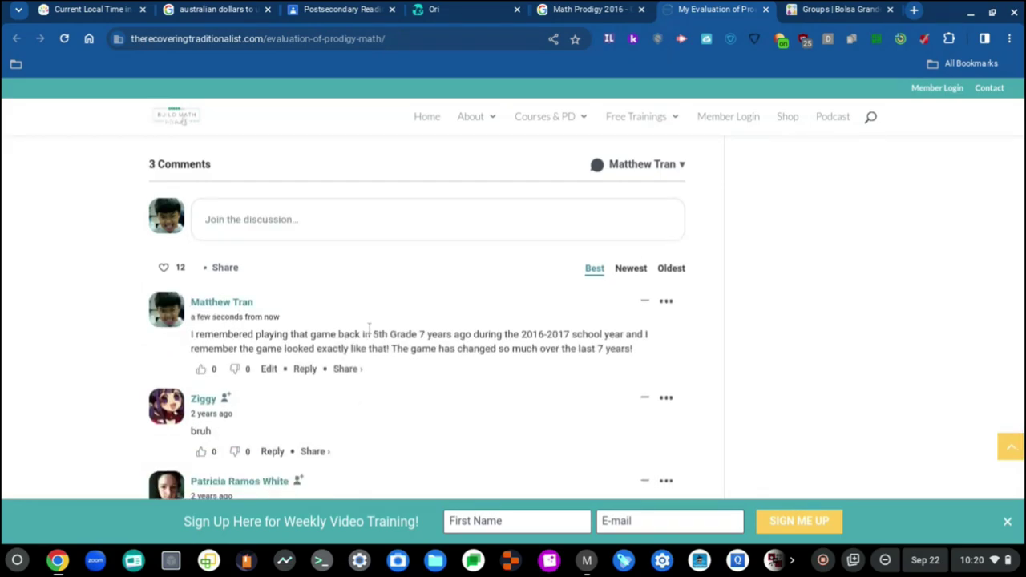
# Zoom in to read the posted comment, reset the zoom, and open your Disqus profile.
pyautogui.scroll(-2, 369, 329)
pyautogui.scroll(-2, 375, 377)
pyautogui.hotkey('ctrl', '+')
pyautogui.hotkey('ctrl', '+')
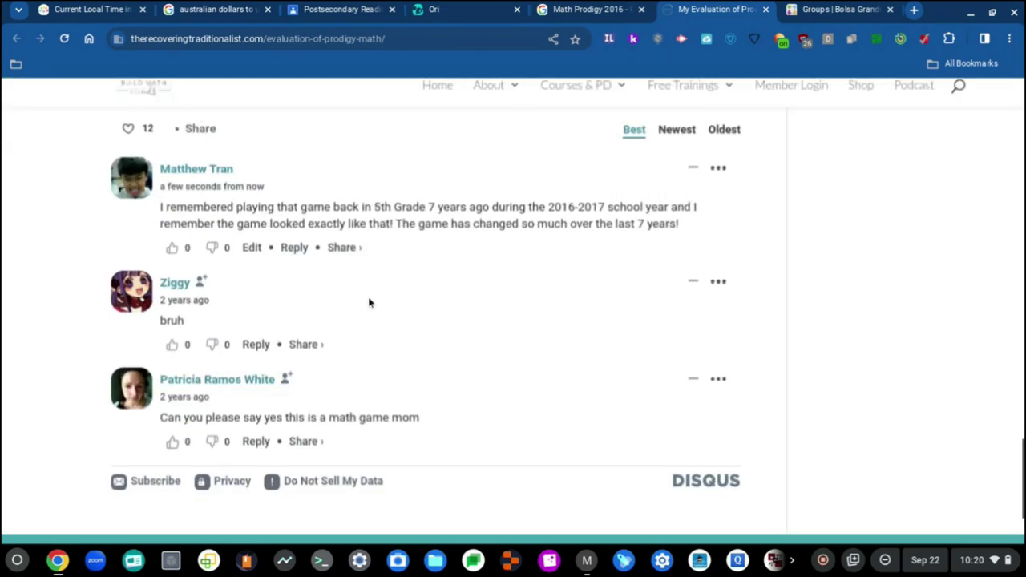
pyautogui.scroll(10, 369, 302)
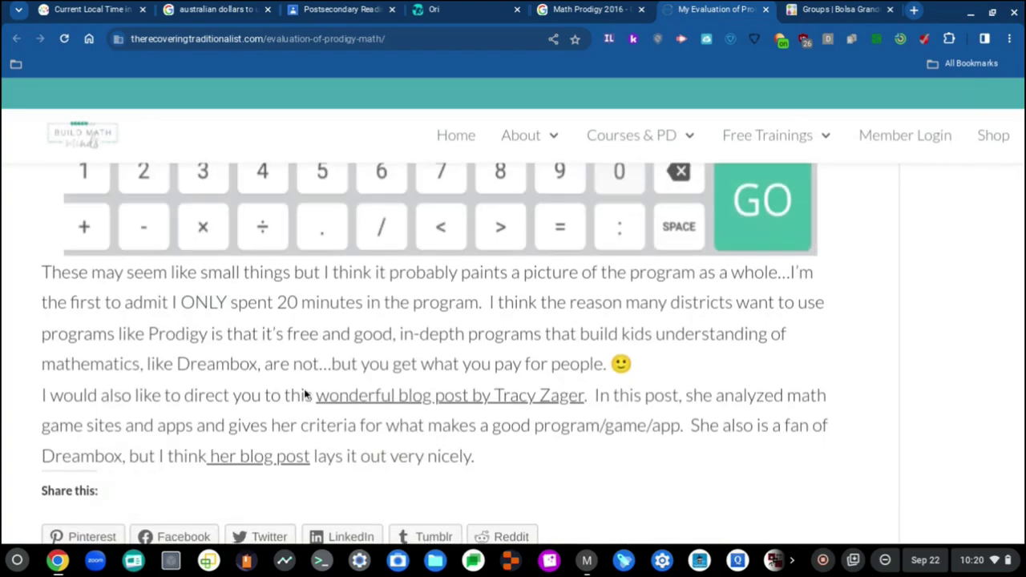
pyautogui.scroll(-8, 309, 389)
pyautogui.hotkey('ctrl', '-')
pyautogui.hotkey('ctrl', '-')
pyautogui.scroll(2, 434, 326)
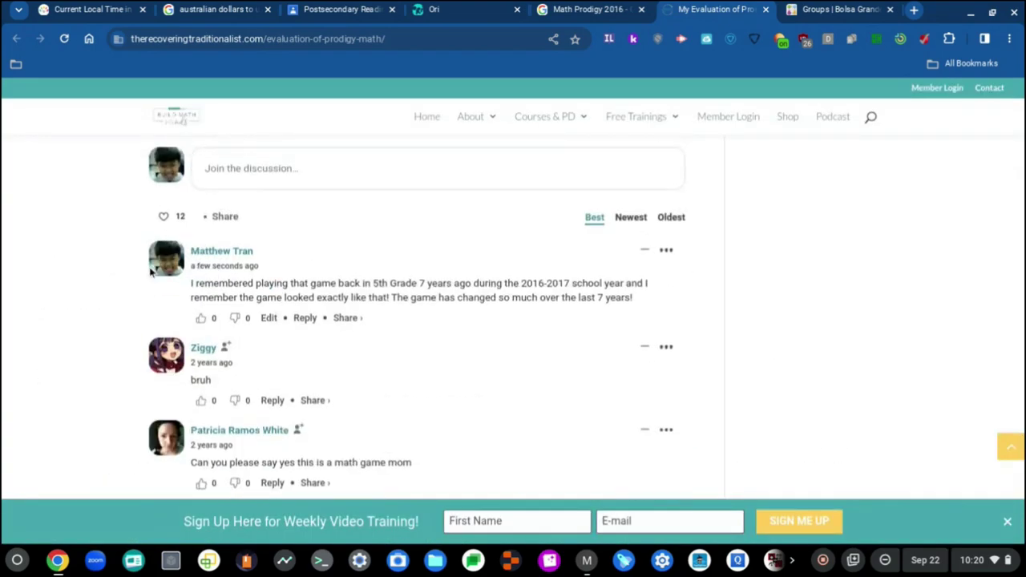
pyautogui.click(174, 272)
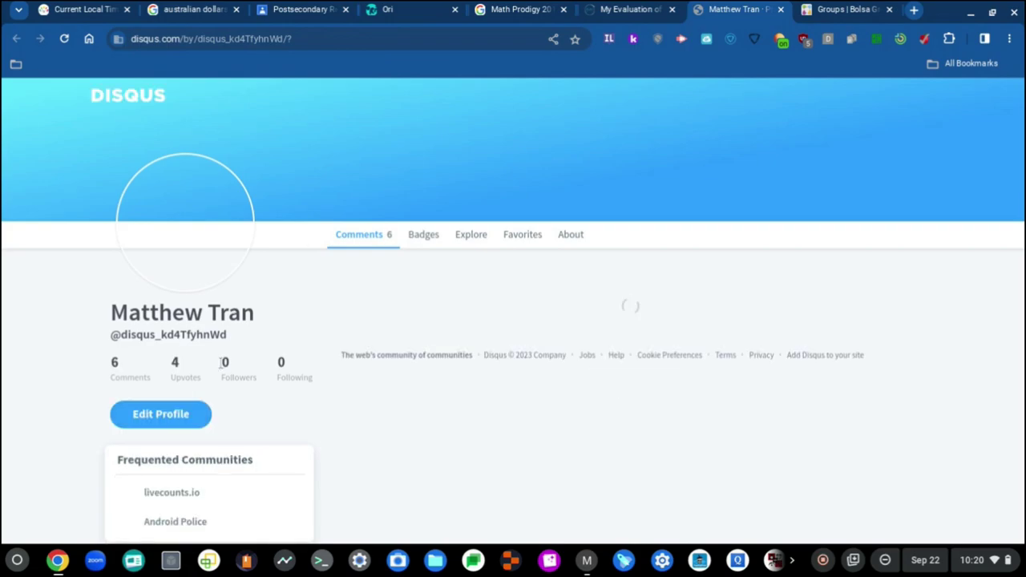
# Open Edit Profile and look over the avatar and display name fields without changing them.
pyautogui.click(184, 426)
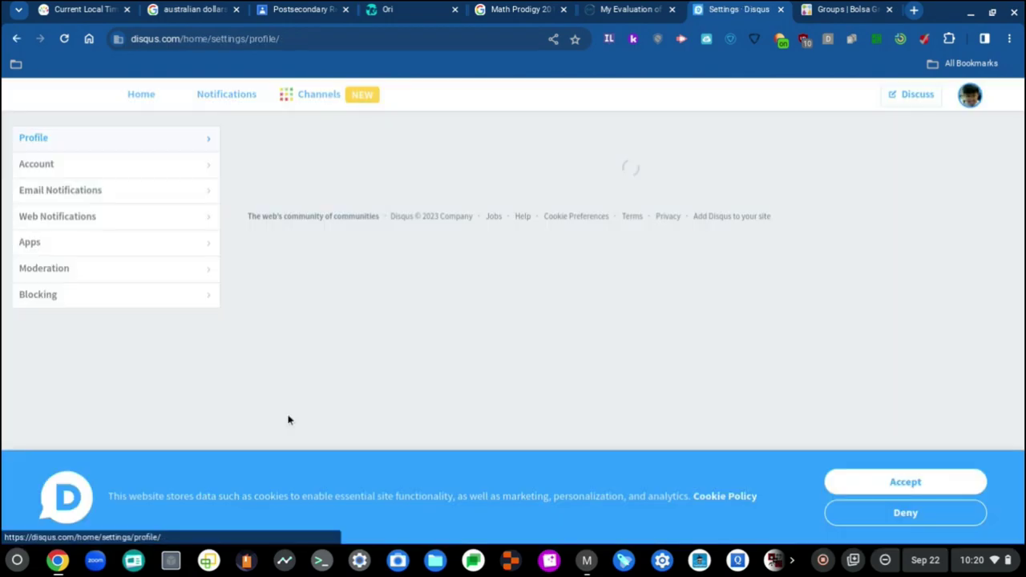
pyautogui.scroll(-3, 565, 329)
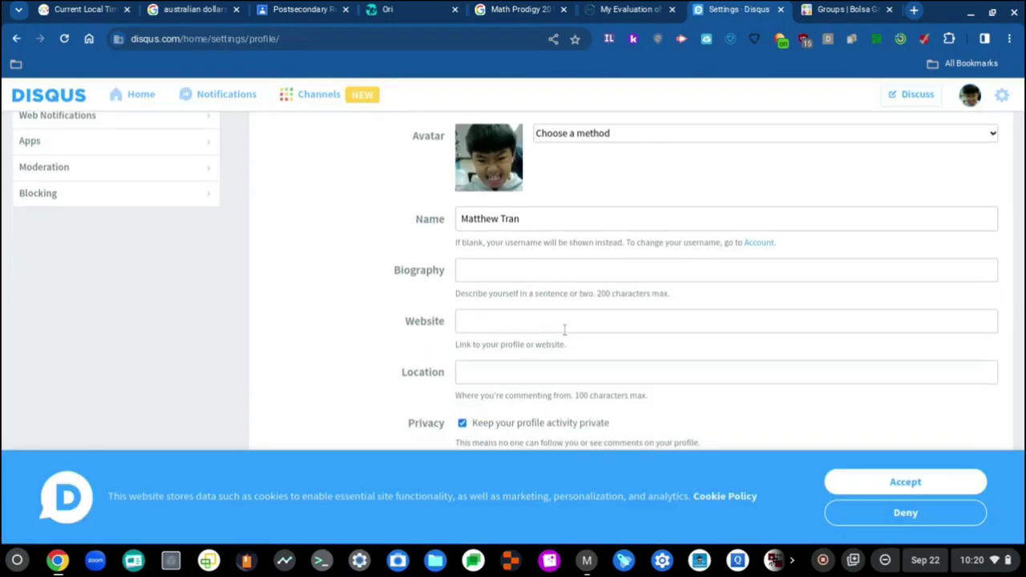
pyautogui.click(630, 140)
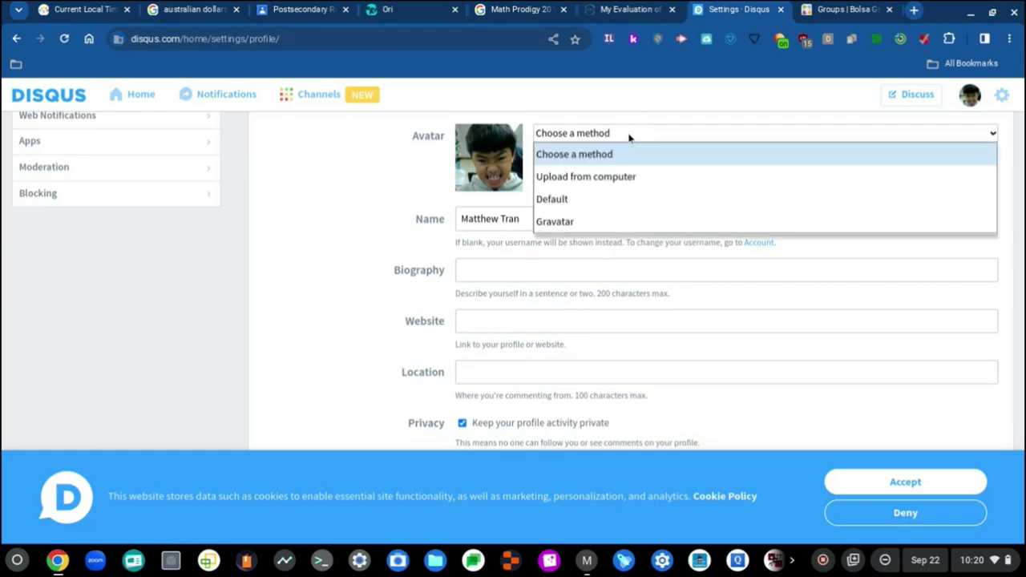
pyautogui.click(628, 134)
pyautogui.scroll(-1, 600, 171)
pyautogui.scroll(1, 600, 172)
pyautogui.scroll(-1, 597, 173)
pyautogui.scroll(1, 597, 173)
pyautogui.tripleClick(571, 233)
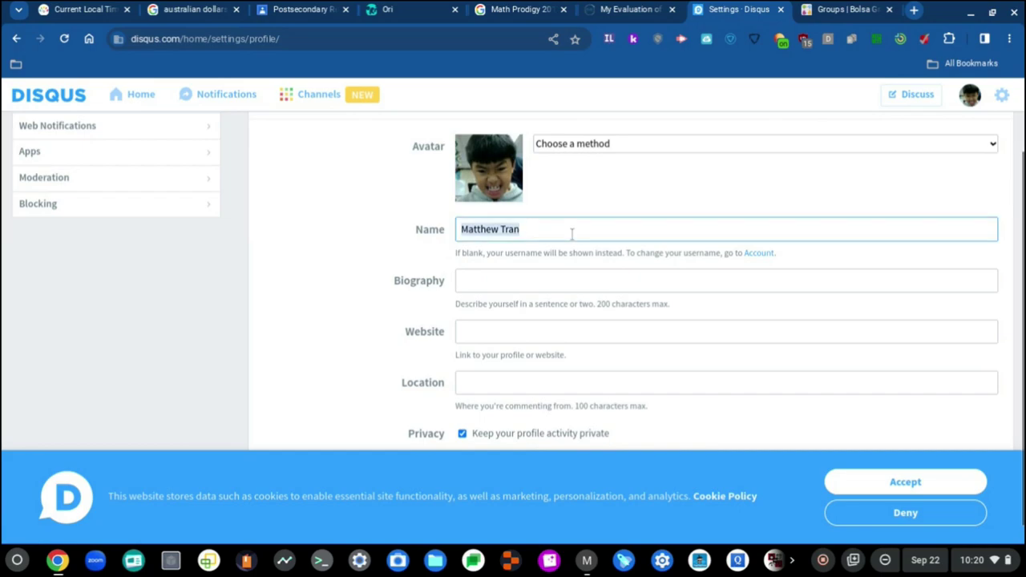
pyautogui.click(571, 233)
pyautogui.scroll(-1, 572, 234)
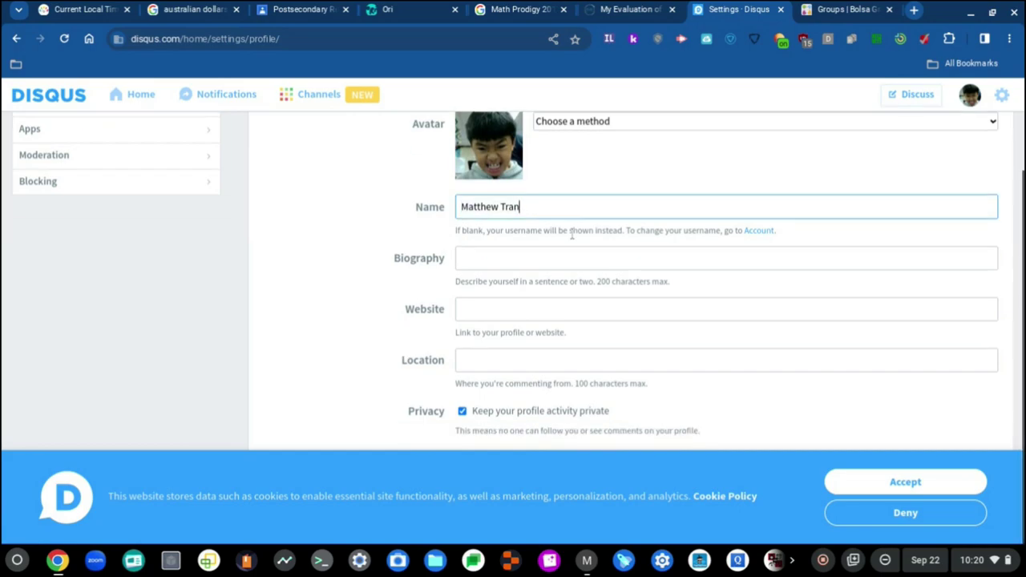
pyautogui.scroll(5, 561, 310)
# Accept cookies, set the avatar method to Upload from computer, and open the file picker.
pyautogui.click(907, 481)
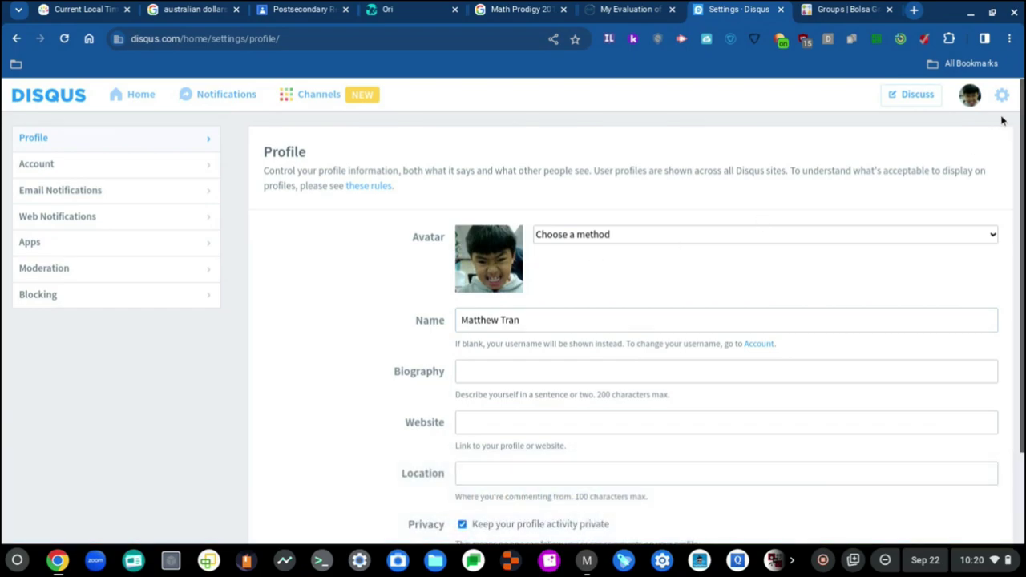
pyautogui.click(616, 245)
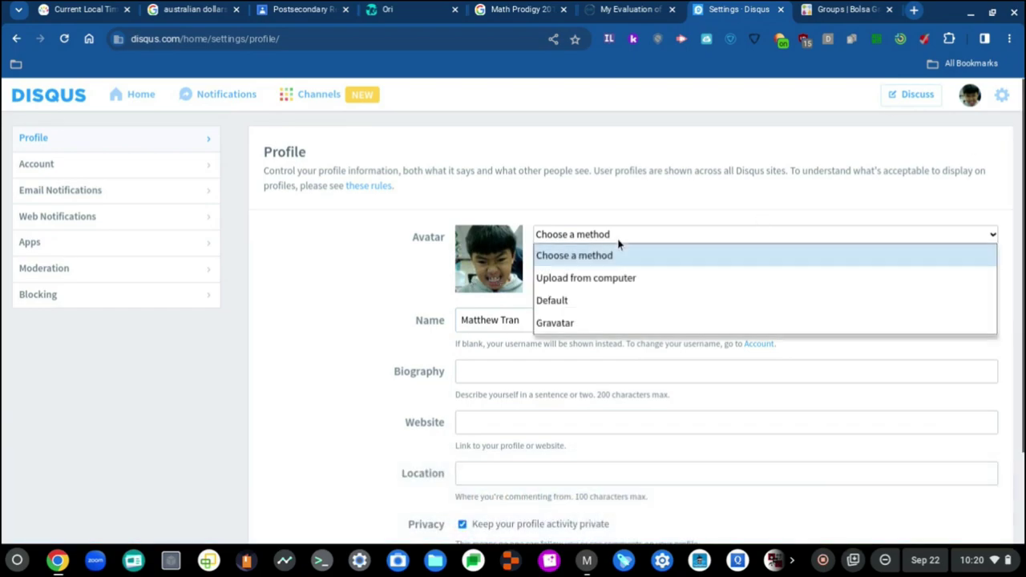
pyautogui.click(619, 279)
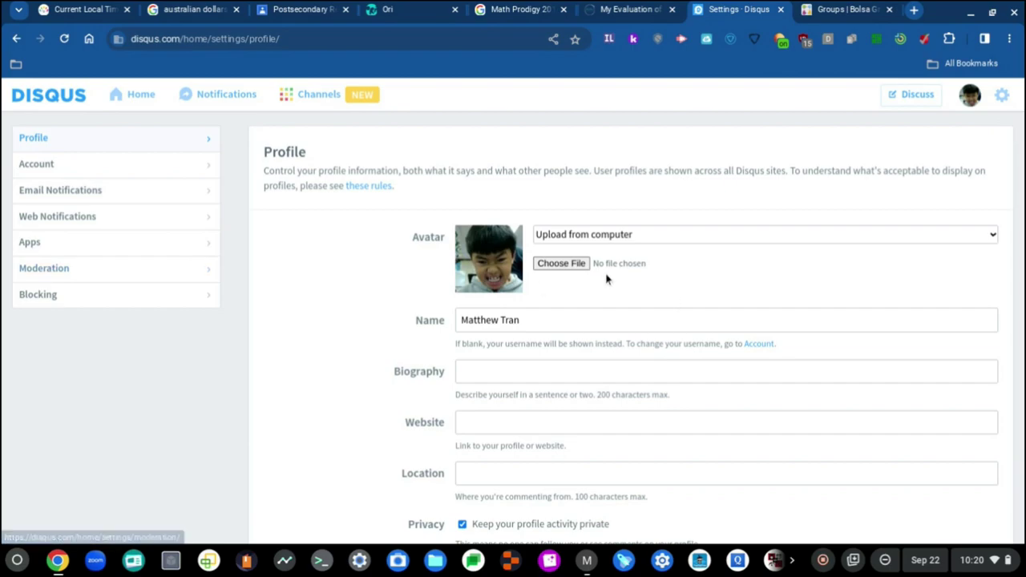
pyautogui.click(561, 263)
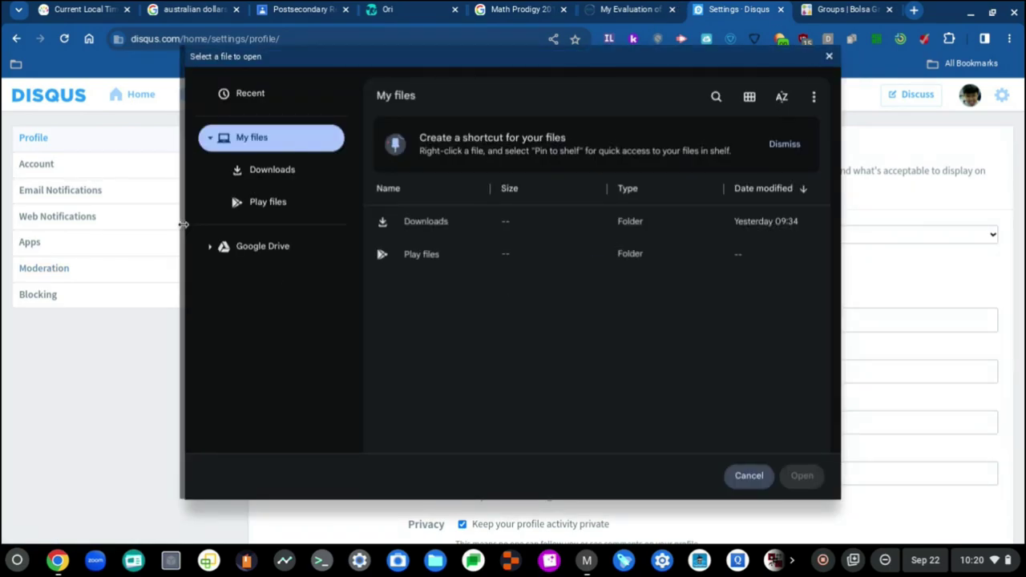
# Choose Two from TPOT.jpeg from My Drive as the avatar image.
pyautogui.click(211, 247)
pyautogui.click(263, 279)
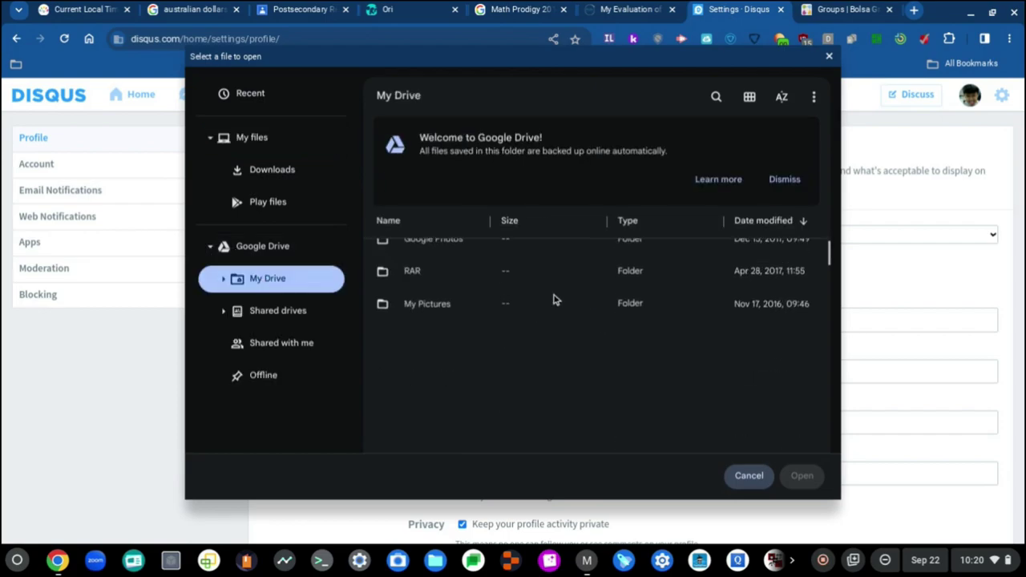
pyautogui.scroll(-3, 553, 299)
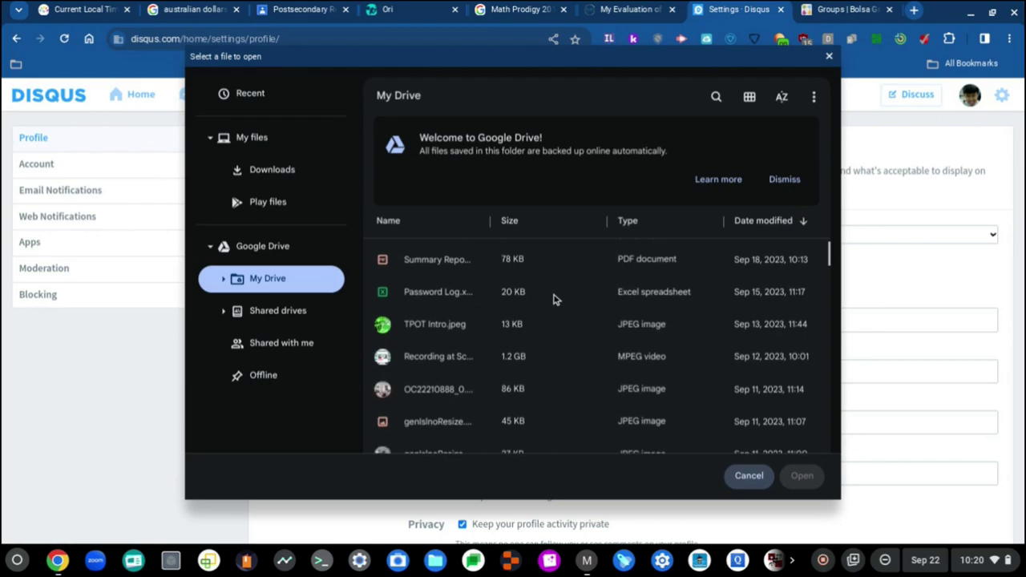
pyautogui.scroll(1, 492, 327)
pyautogui.scroll(-1, 492, 327)
pyautogui.scroll(2, 491, 327)
pyautogui.scroll(-4, 491, 327)
pyautogui.scroll(-3, 492, 327)
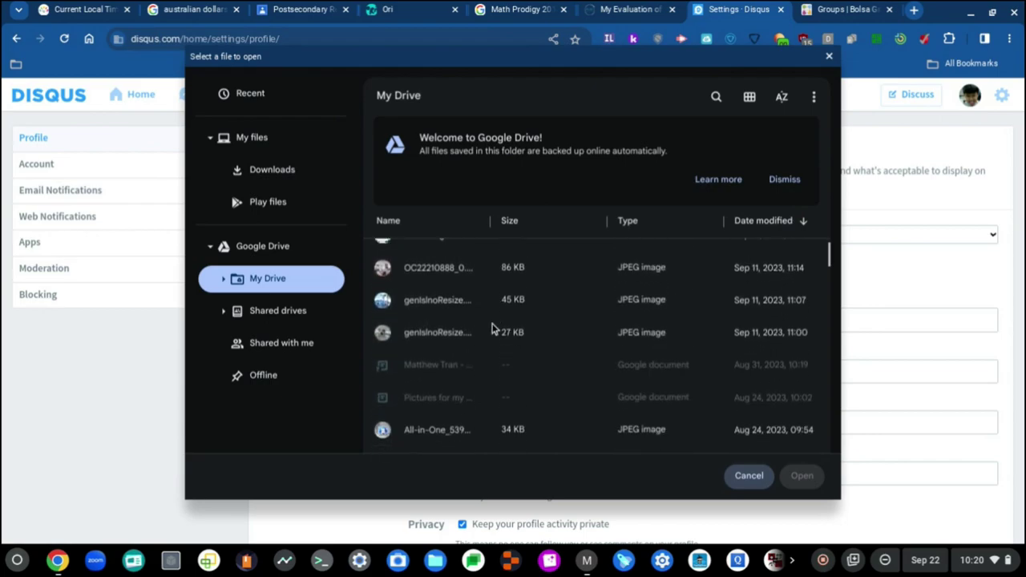
pyautogui.scroll(-4, 492, 327)
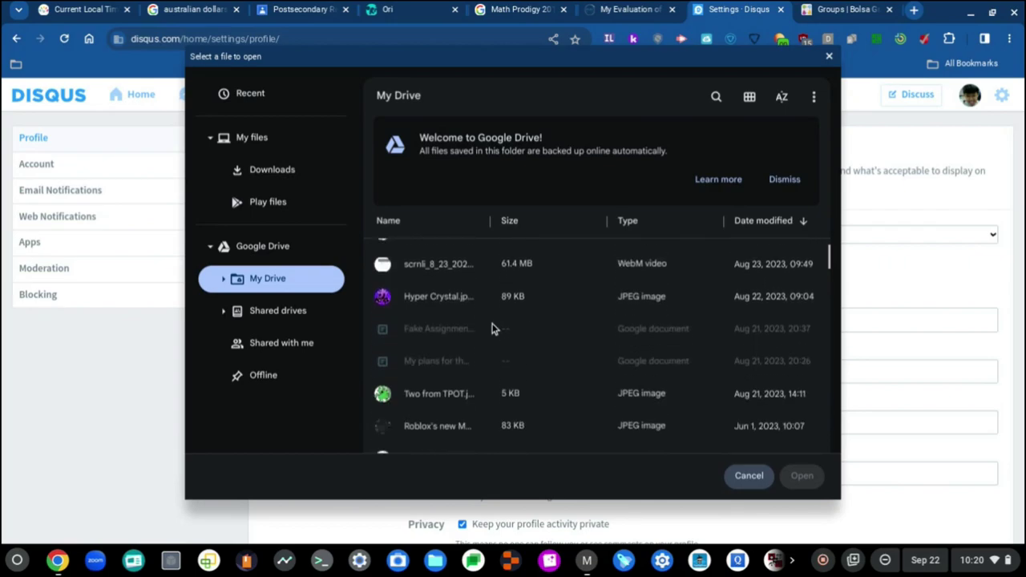
pyautogui.click(469, 396)
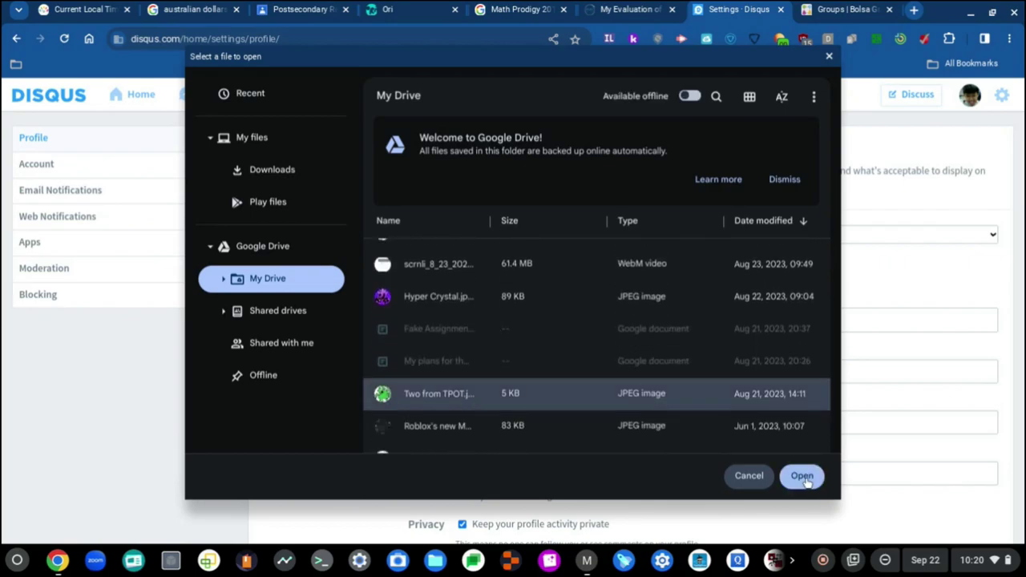
pyautogui.click(801, 477)
# Save the green avatar to the profile and open the public profile page.
pyautogui.scroll(-3, 770, 360)
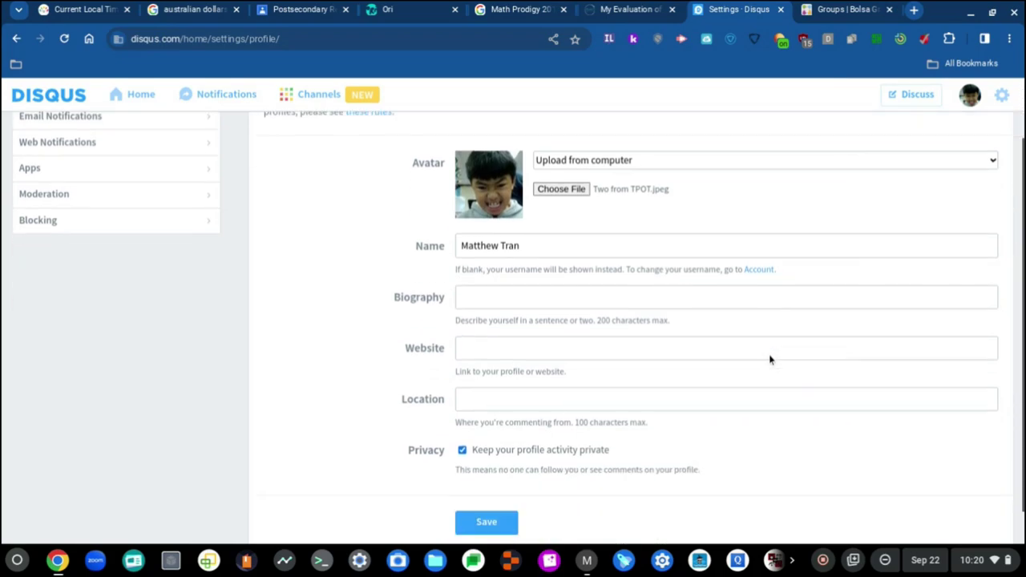
pyautogui.scroll(2, 449, 462)
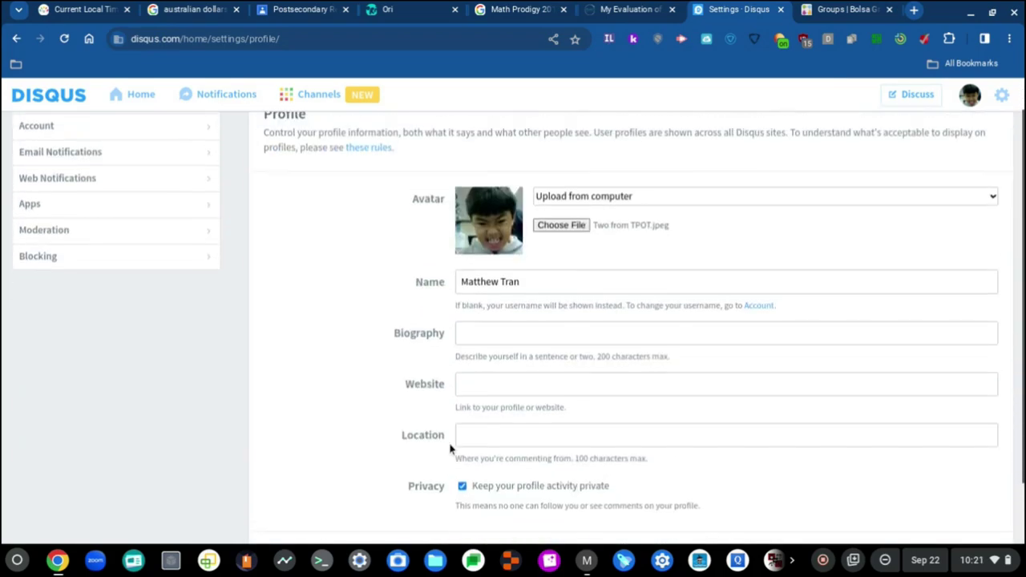
pyautogui.scroll(-2, 541, 255)
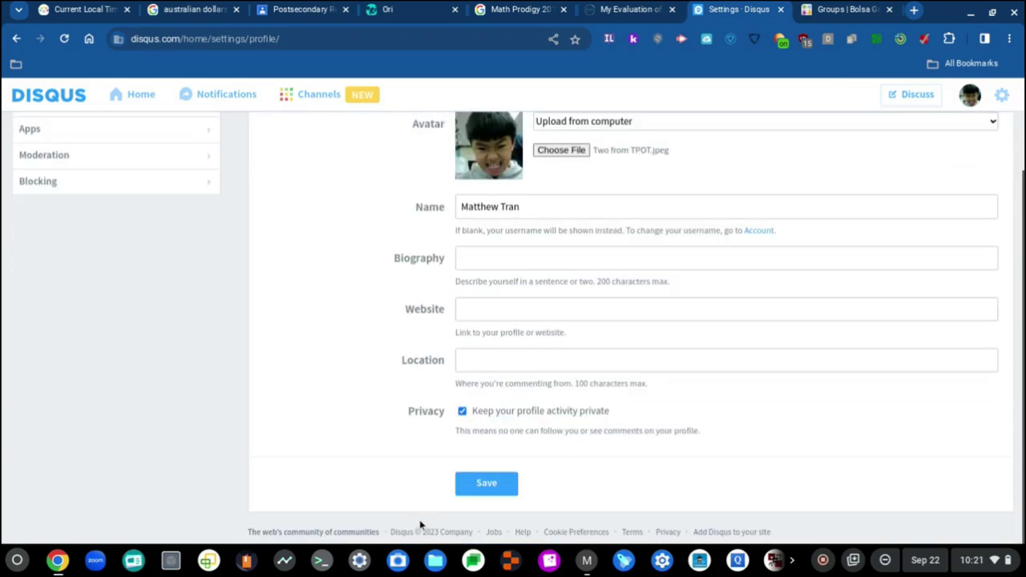
pyautogui.click(475, 477)
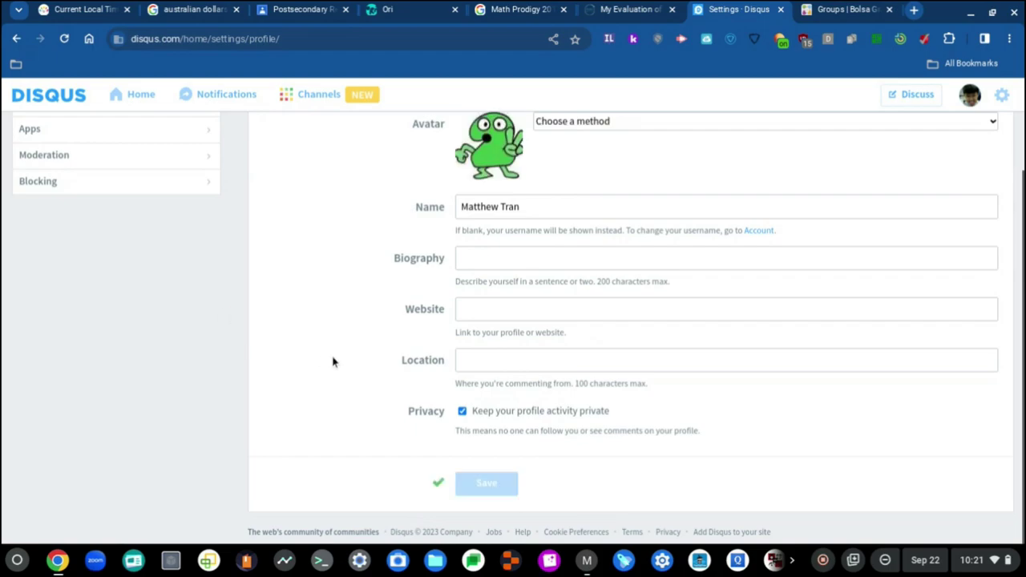
pyautogui.scroll(3, 417, 345)
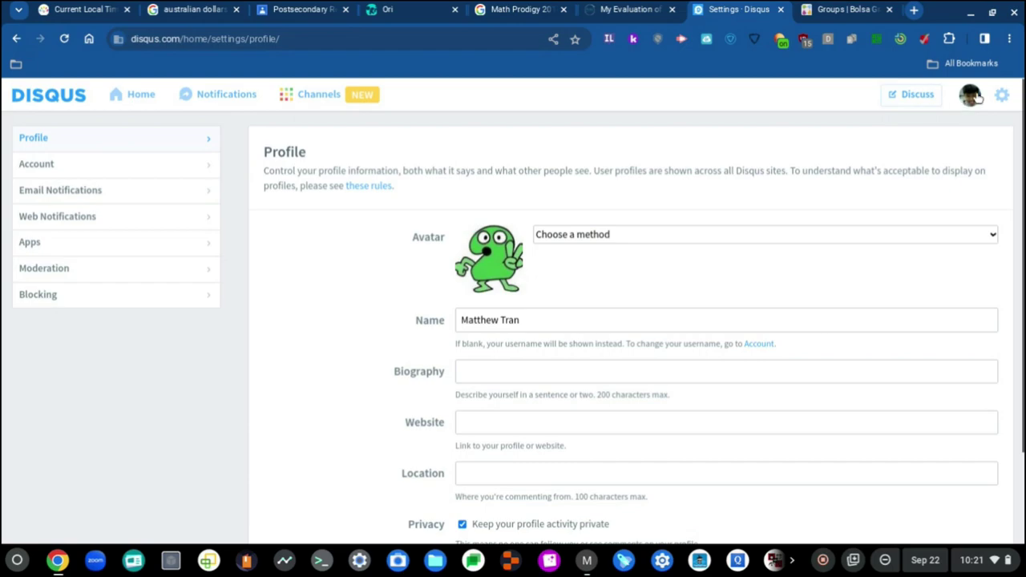
pyautogui.click(970, 95)
# Scroll through the profile's comment history, zoomed in for easier reading.
pyautogui.scroll(-2, 268, 395)
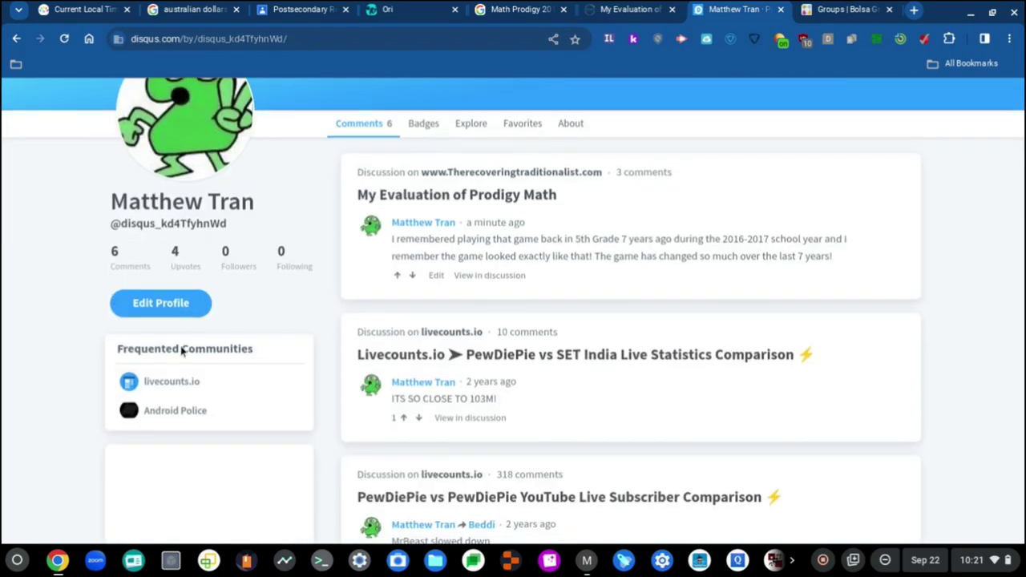
pyautogui.scroll(-5, 62, 309)
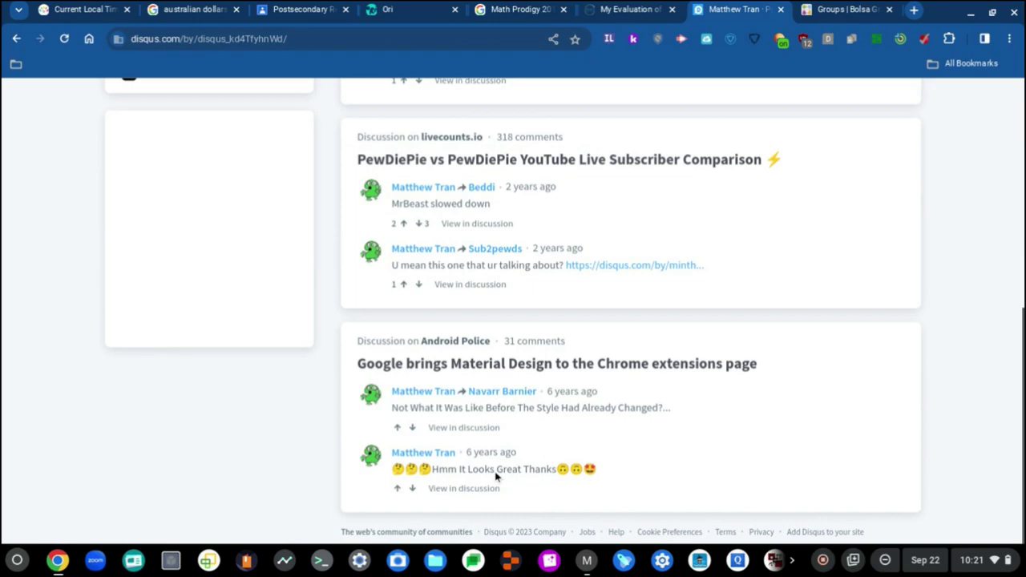
pyautogui.hotkey('ctrl', '+')
pyautogui.hotkey('ctrl', '+')
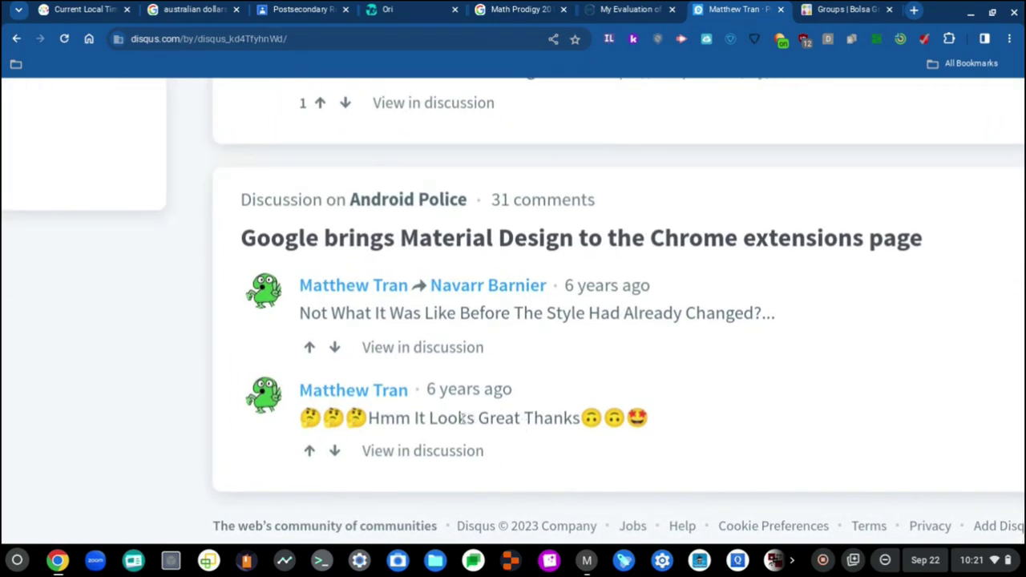
pyautogui.scroll(3, 449, 425)
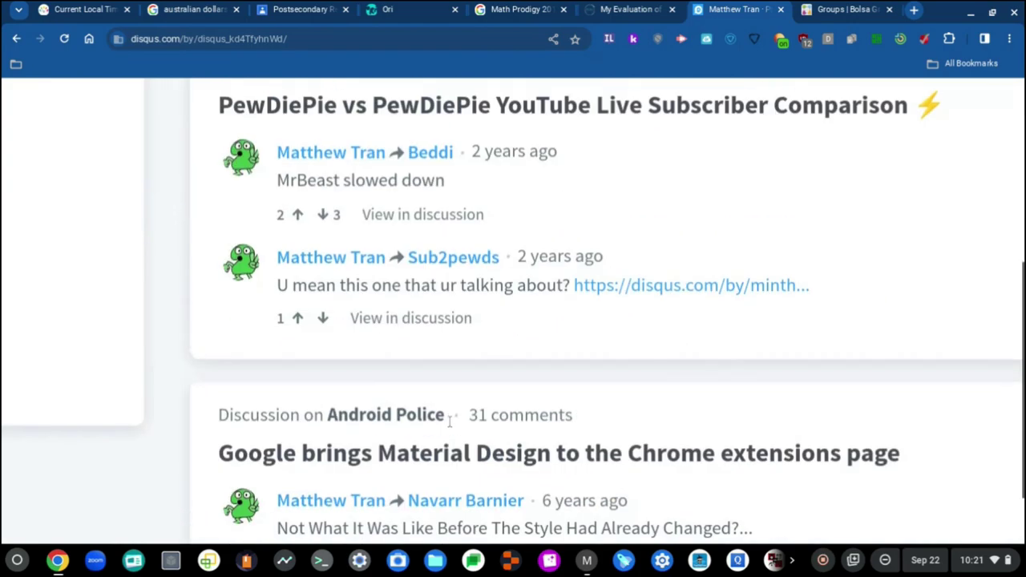
pyautogui.scroll(6, 476, 417)
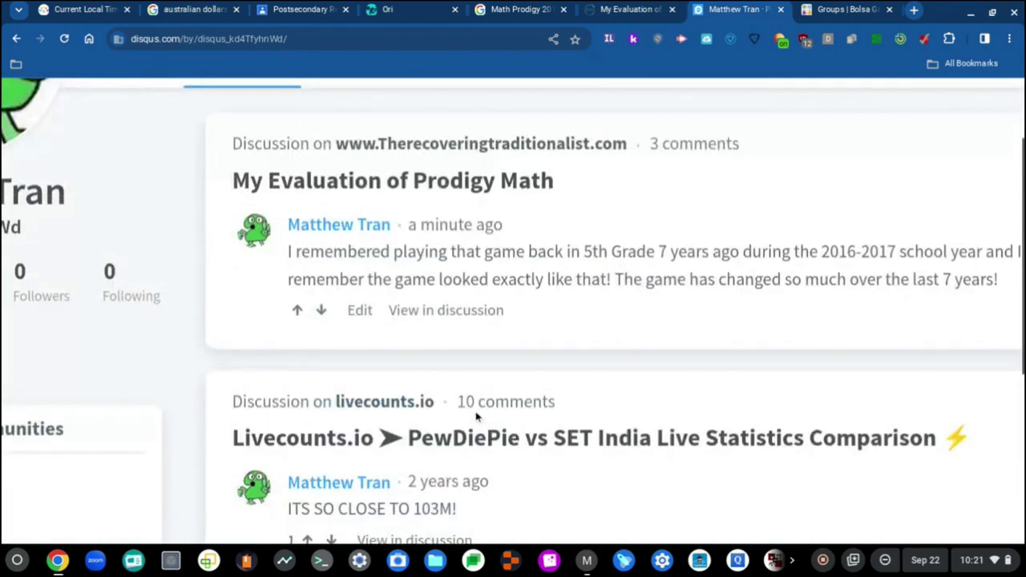
pyautogui.scroll(-3, 476, 416)
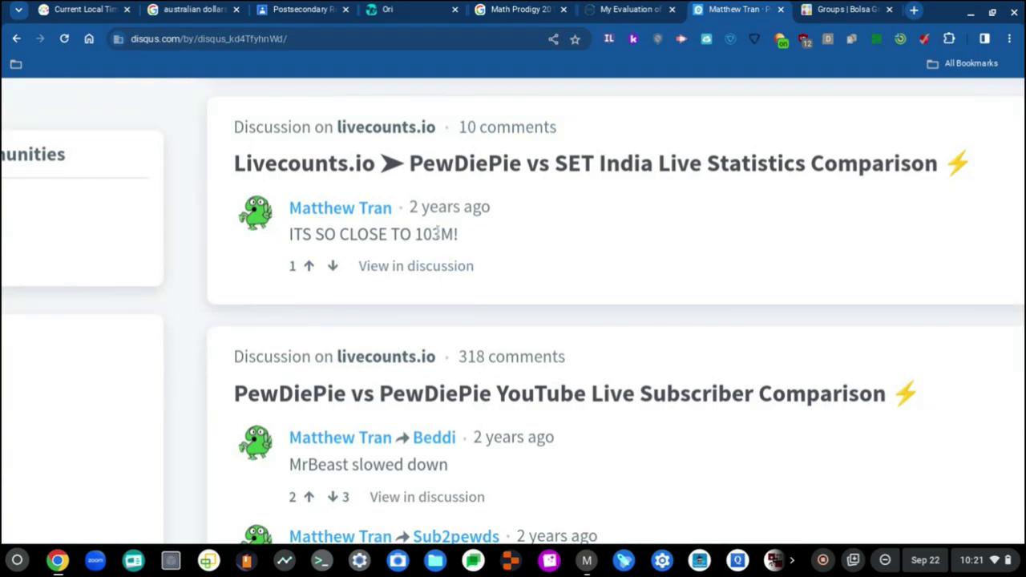
pyautogui.scroll(-2, 377, 401)
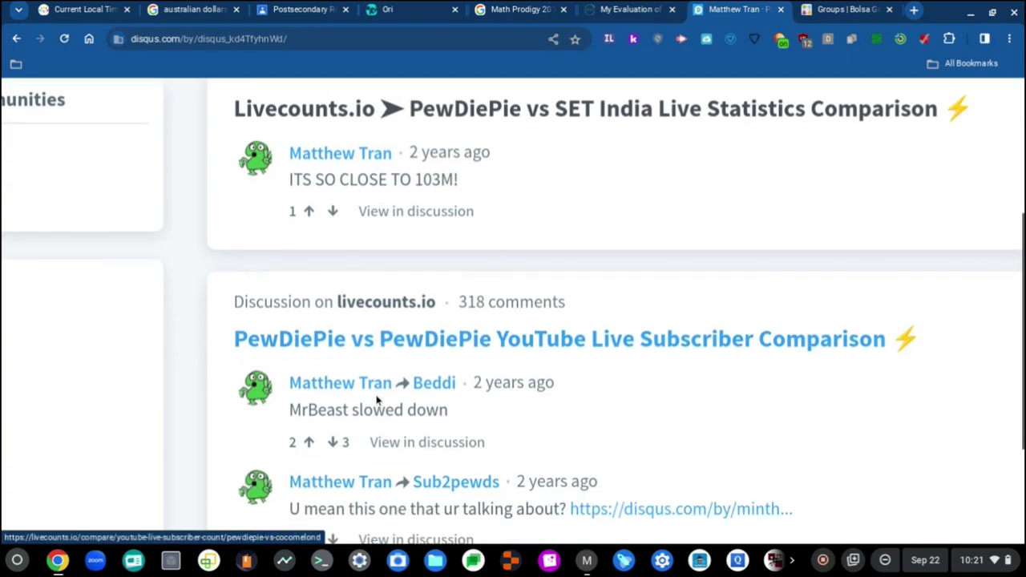
pyautogui.scroll(-1, 396, 399)
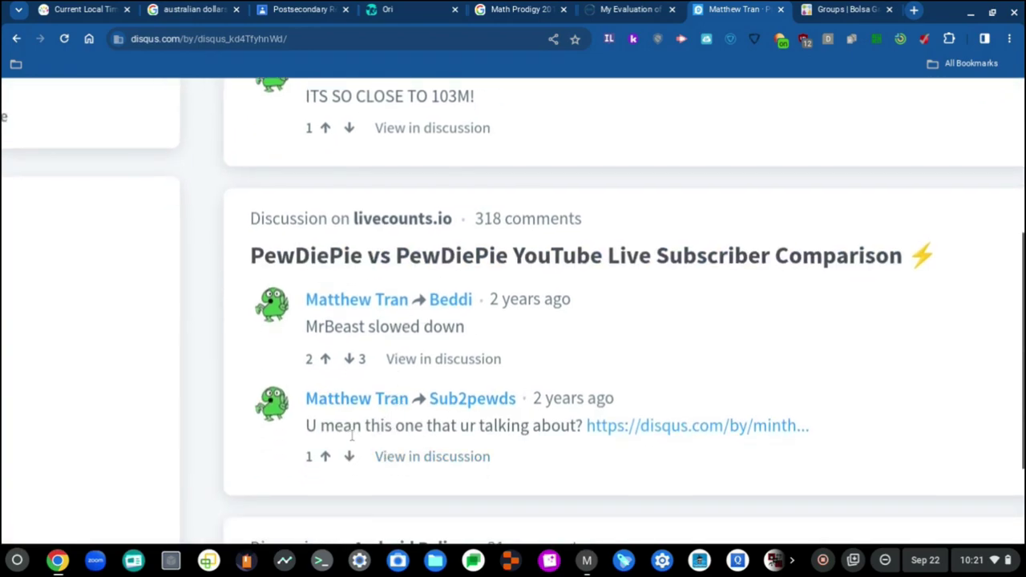
pyautogui.rightClick(668, 426)
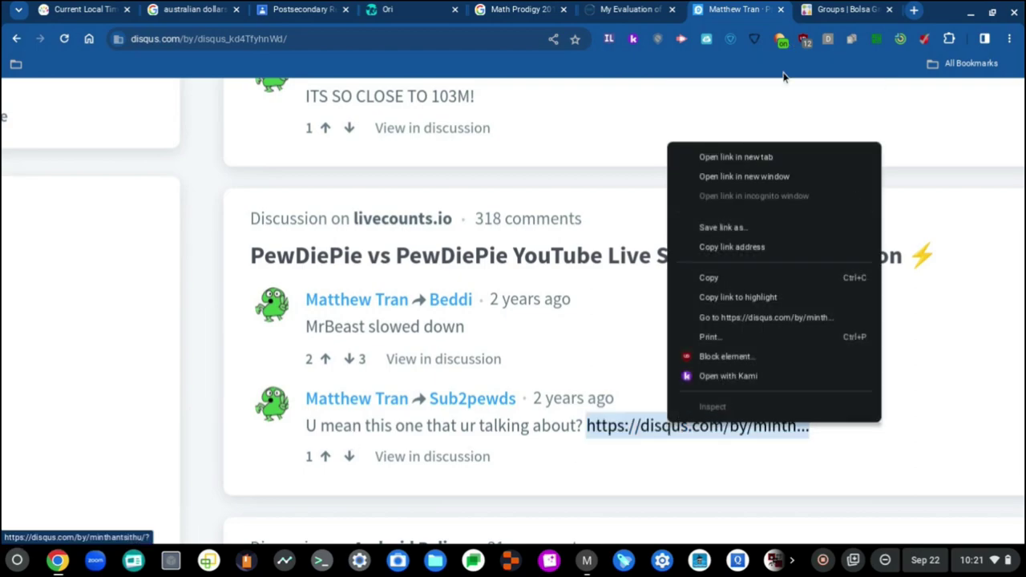
pyautogui.click(775, 160)
# Dismiss the memory saver bubble and read the profile's About tab for the join date.
pyautogui.scroll(15, 327, 361)
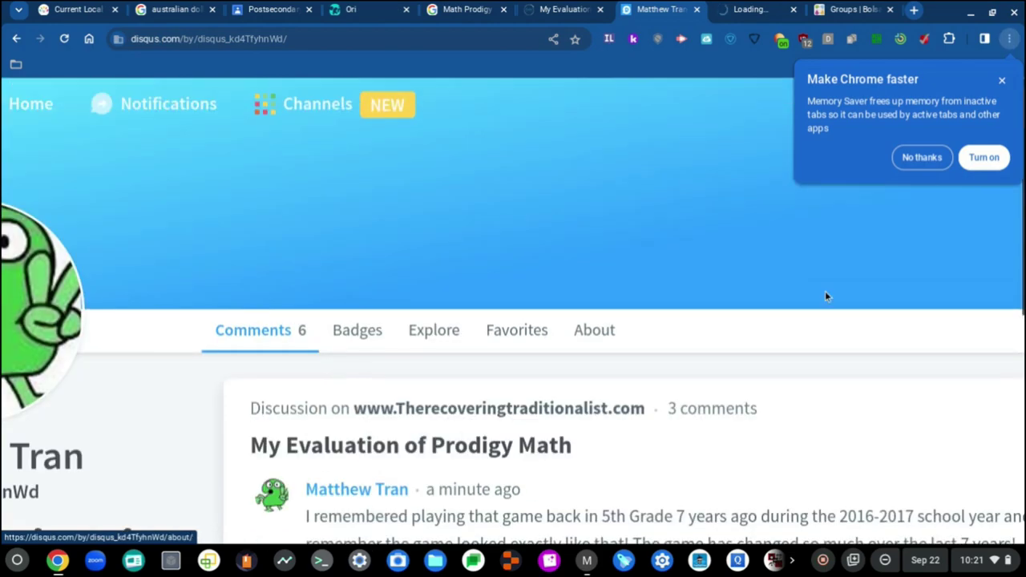
pyautogui.click(922, 157)
pyautogui.click(590, 330)
pyautogui.scroll(-2, 353, 372)
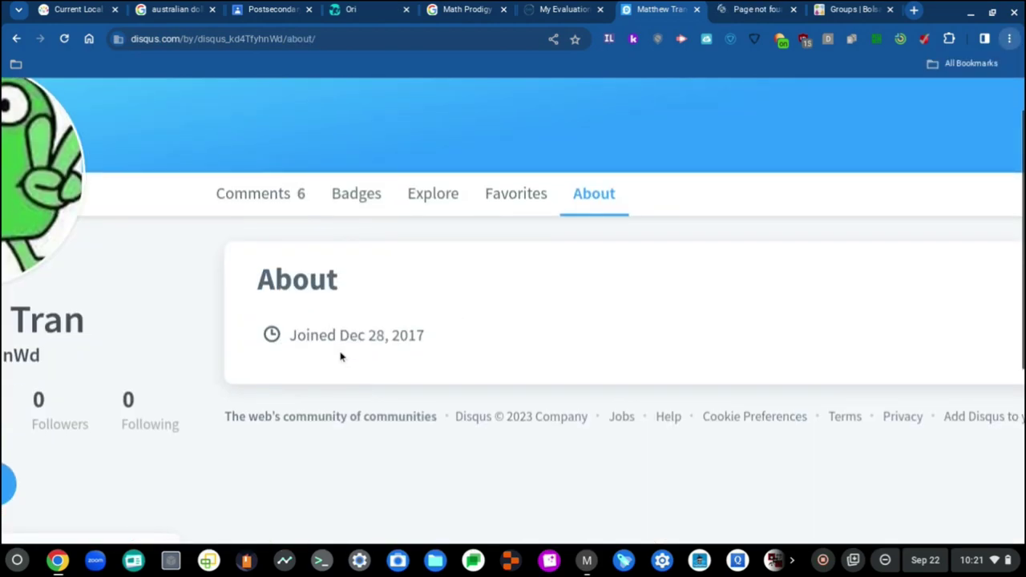
pyautogui.keyDown('ctrl'); pyautogui.scroll(5, 340, 357); pyautogui.keyUp('ctrl')
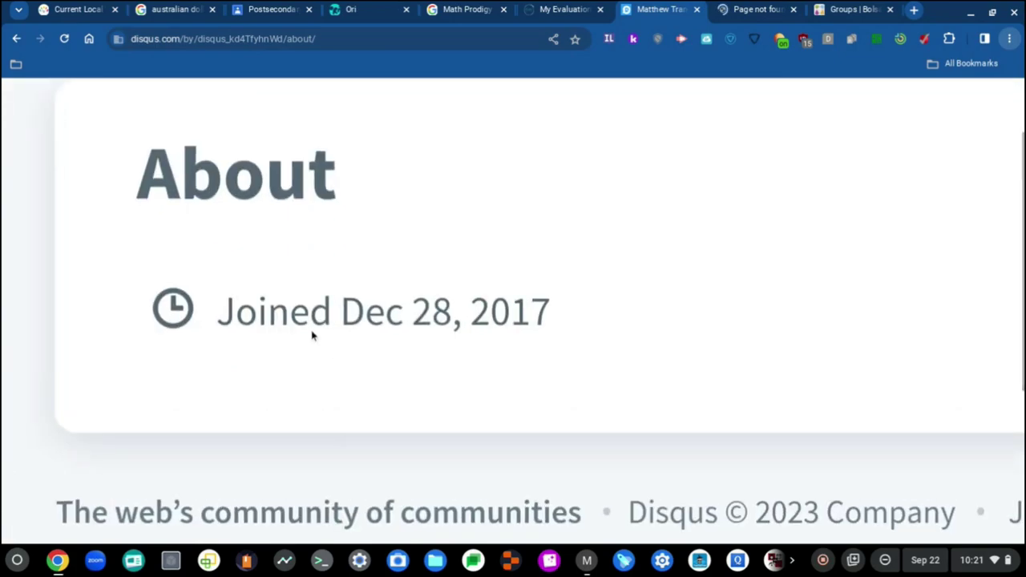
pyautogui.hscroll(-2, 311, 337)
pyautogui.scroll(1, 311, 336)
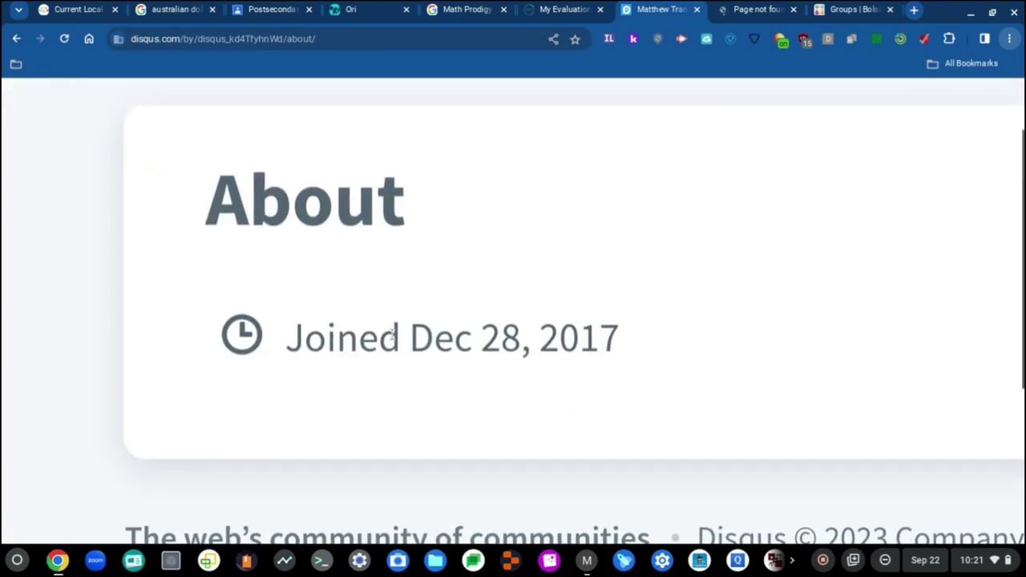
pyautogui.keyDown('ctrl'); pyautogui.scroll(-3, 358, 442); pyautogui.keyUp('ctrl')
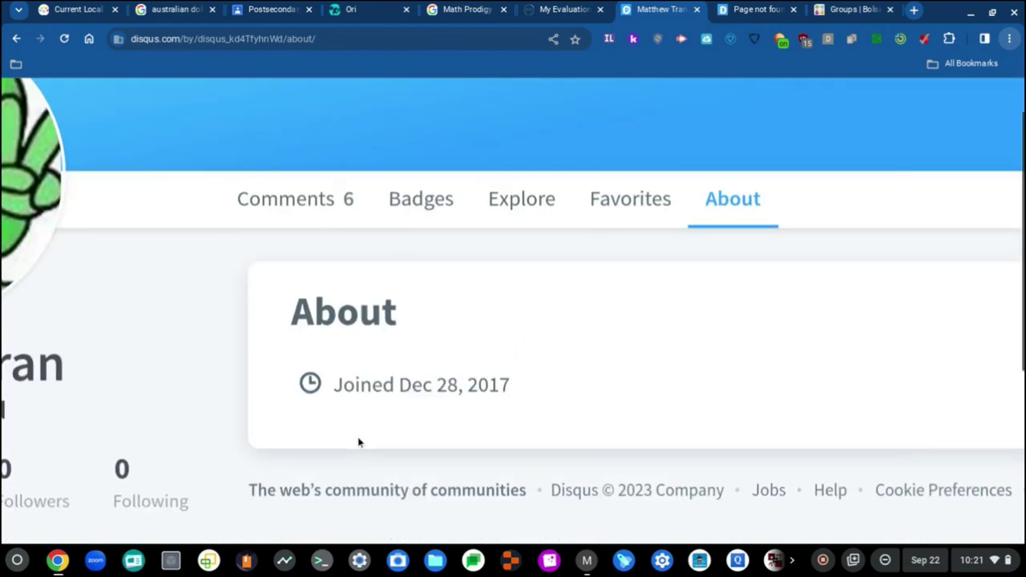
pyautogui.hscroll(-10, 358, 443)
pyautogui.scroll(-1, 359, 443)
pyautogui.scroll(4, 358, 443)
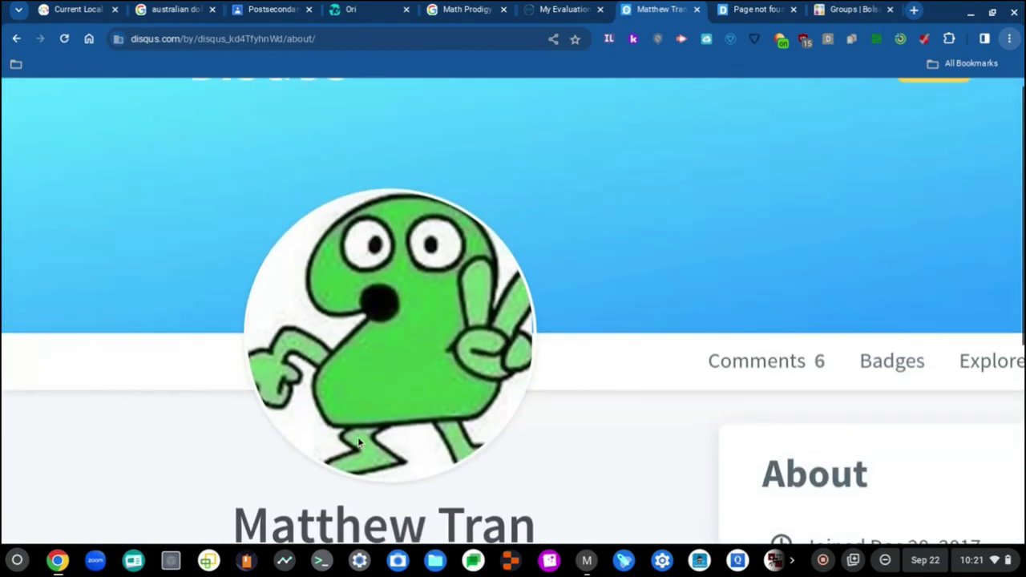
pyautogui.scroll(-4, 358, 442)
pyautogui.hscroll(7, 357, 444)
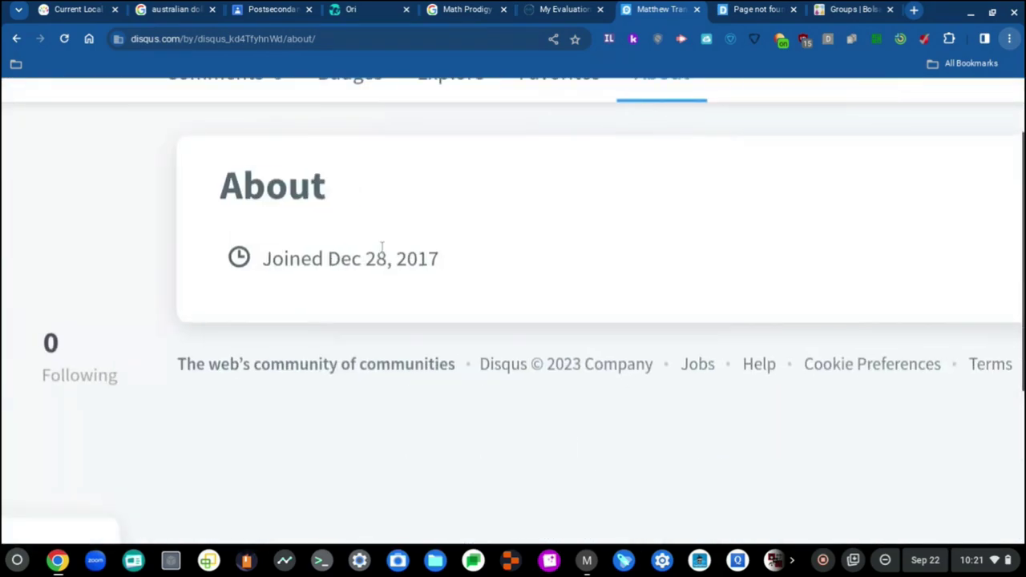
pyautogui.hscroll(-4, 252, 298)
pyautogui.scroll(-2, 251, 299)
pyautogui.hscroll(-3, 251, 299)
pyautogui.scroll(-5, 251, 298)
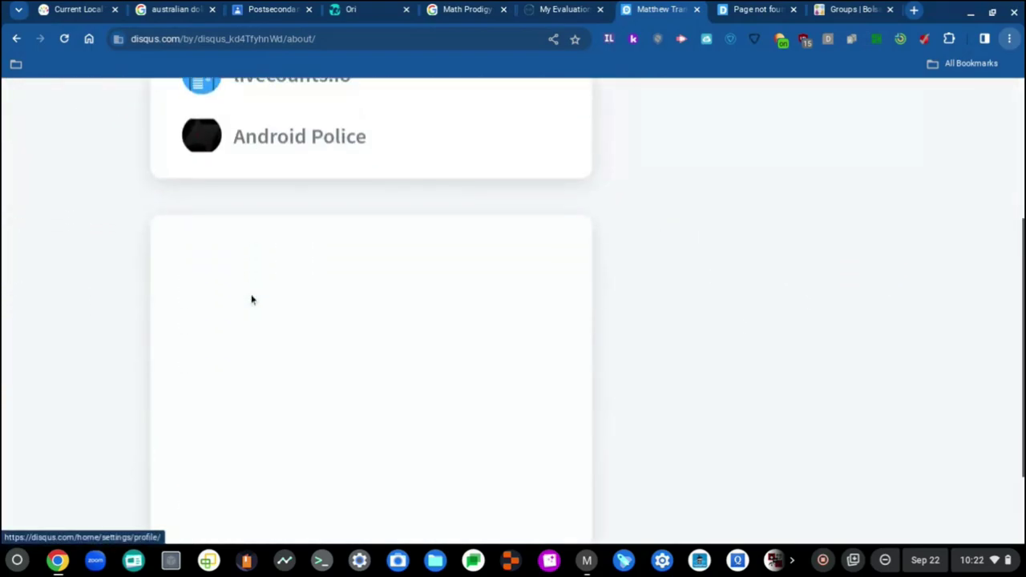
pyautogui.scroll(9, 251, 299)
pyautogui.scroll(-5, 273, 455)
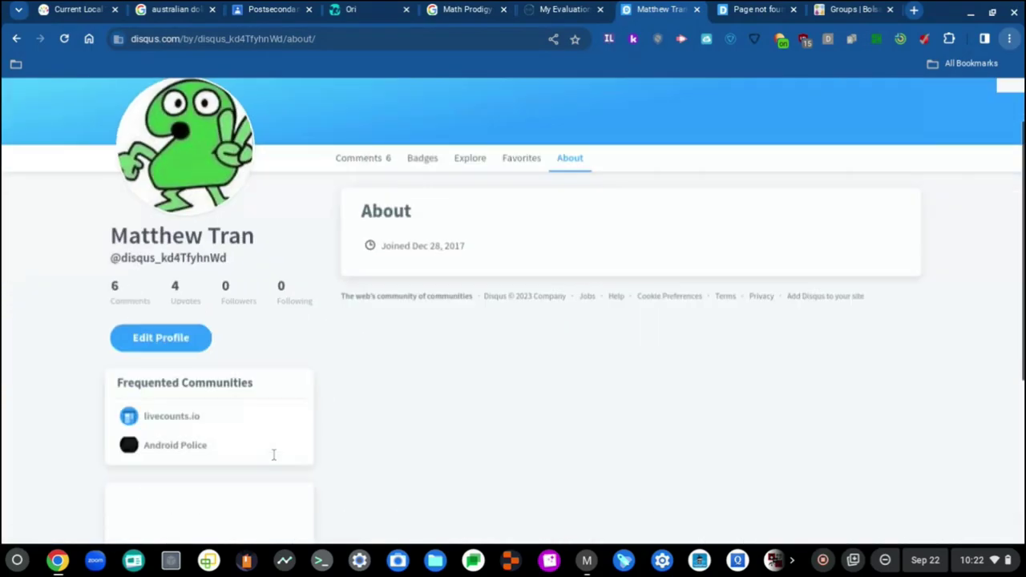
pyautogui.scroll(2, 273, 454)
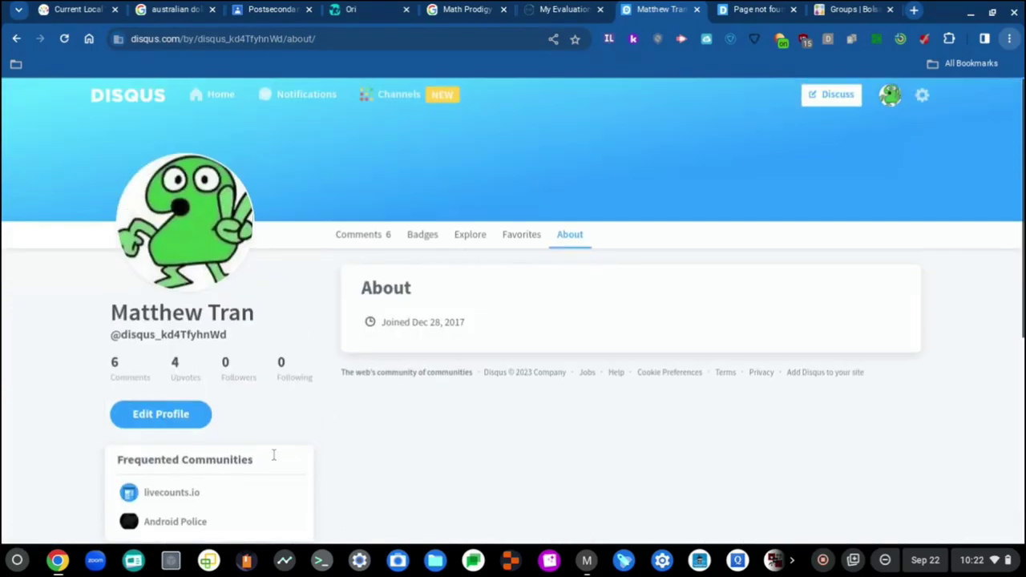
# Return to the Comments list and go to Edit Profile.
pyautogui.click(351, 241)
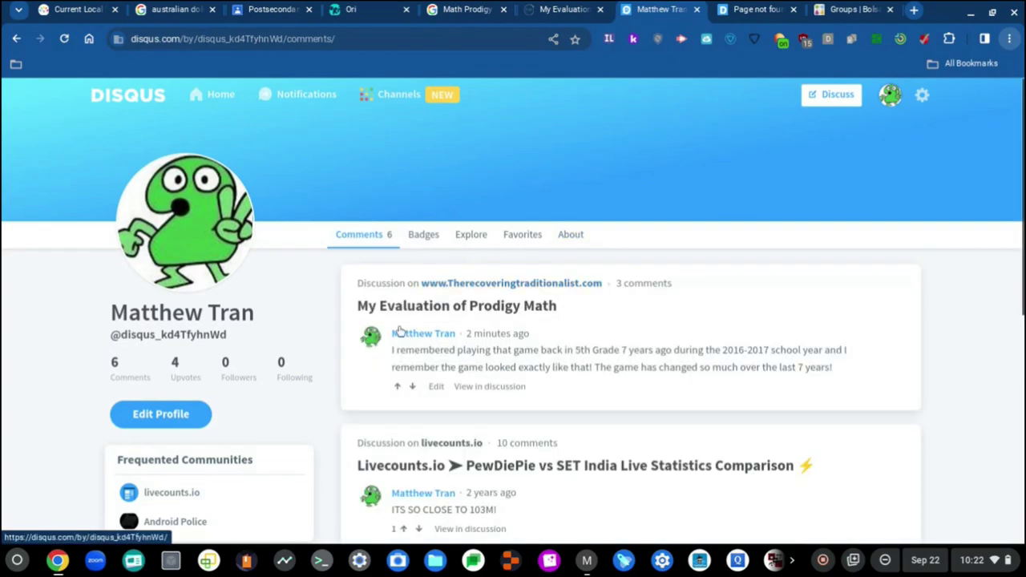
pyautogui.scroll(-1, 129, 374)
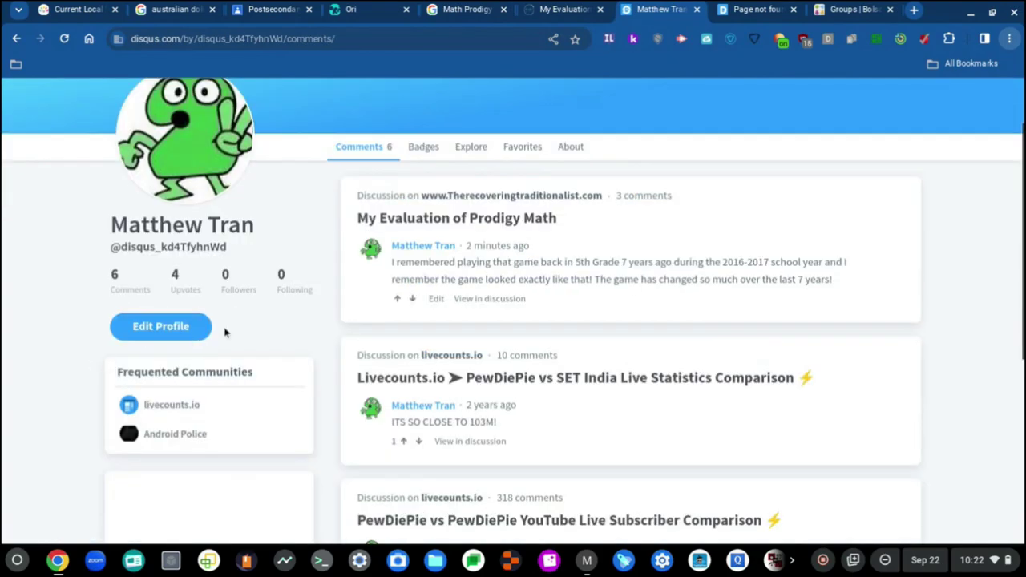
pyautogui.click(182, 329)
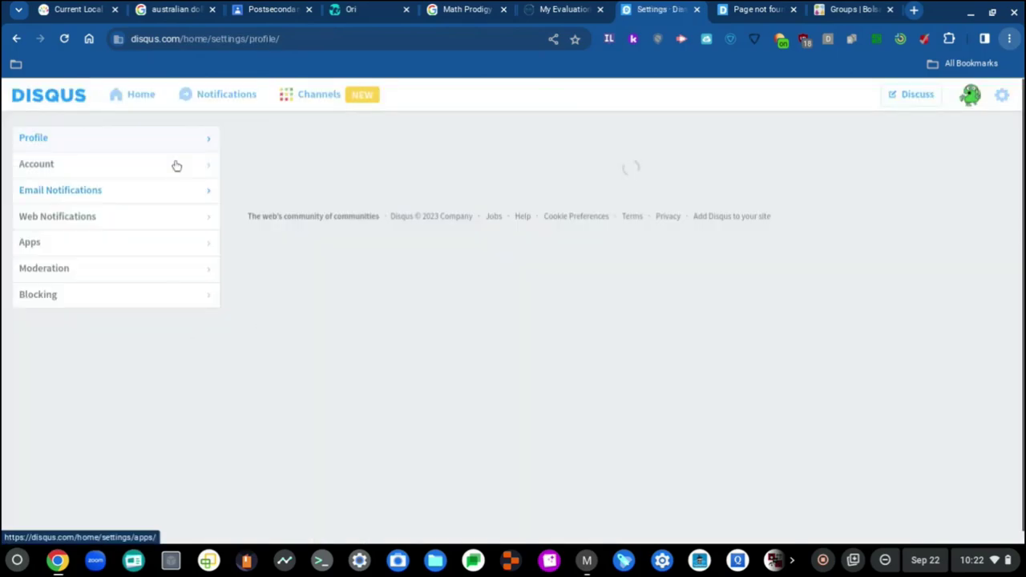
# In Account settings, replace the username with a name-based one and try saving.
pyautogui.click(184, 167)
pyautogui.click(649, 217)
pyautogui.hotkey('ctrl', 'a')
pyautogui.write('MatthewTr')
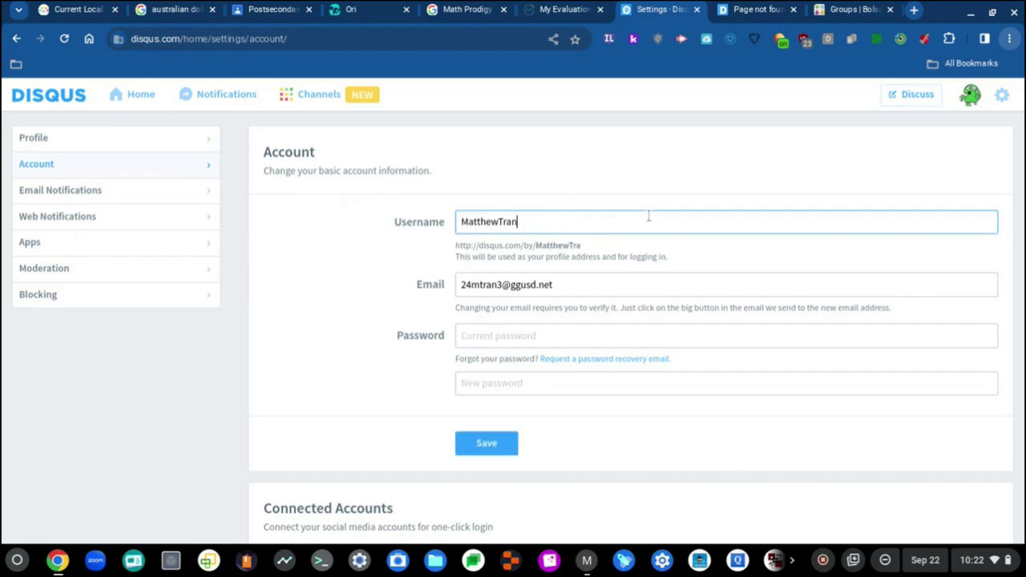
pyautogui.click(497, 221)
pyautogui.press('Tab')
pyautogui.press('Tab')
pyautogui.click(487, 444)
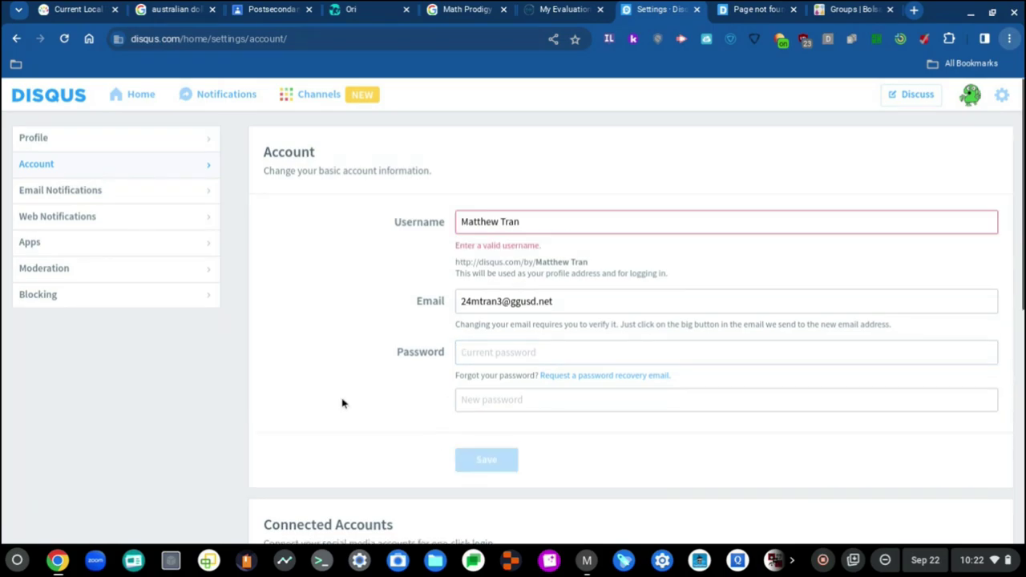
# Swap the username's space for an underscore, append 2017, trim the end, and save again.
pyautogui.click(498, 223)
pyautogui.press('BackSpace')
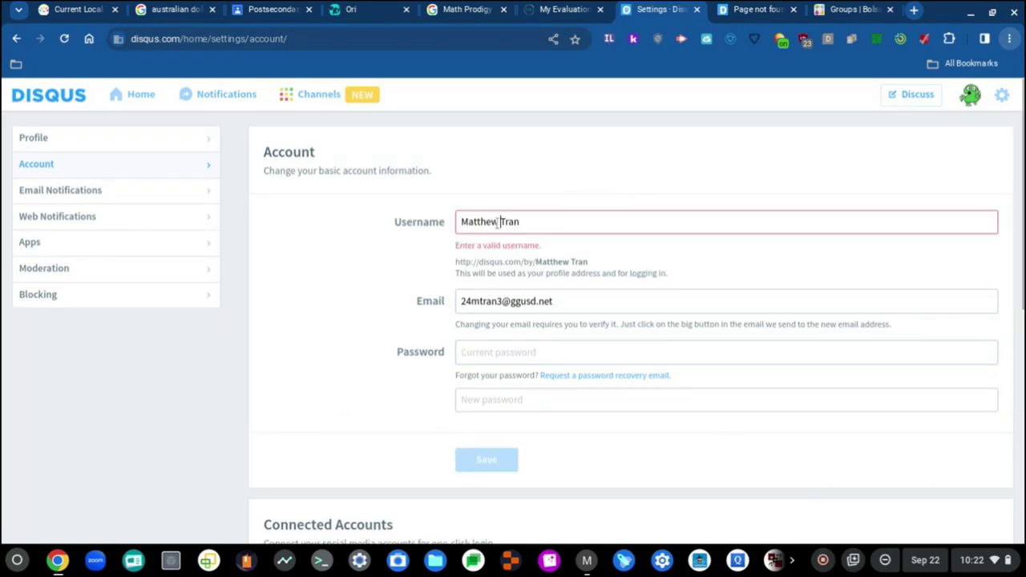
pyautogui.write('_')
pyautogui.click(486, 464)
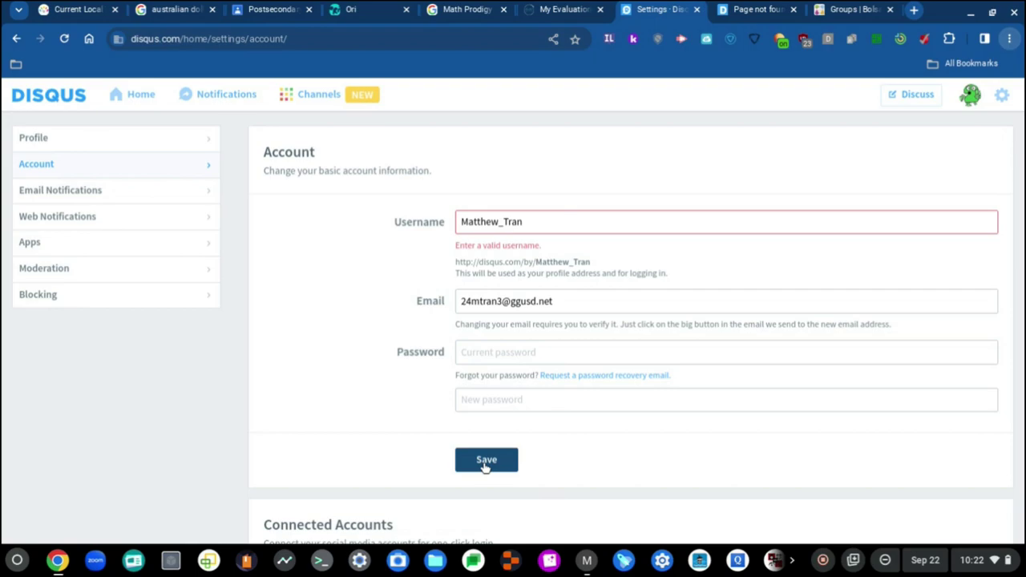
pyautogui.click(576, 223)
pyautogui.write('2017')
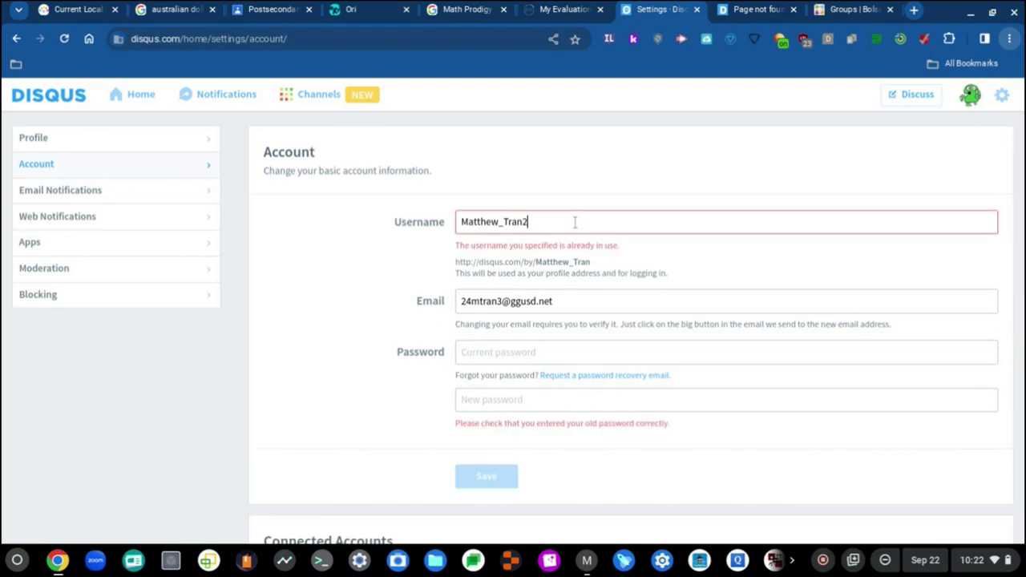
pyautogui.click(486, 479)
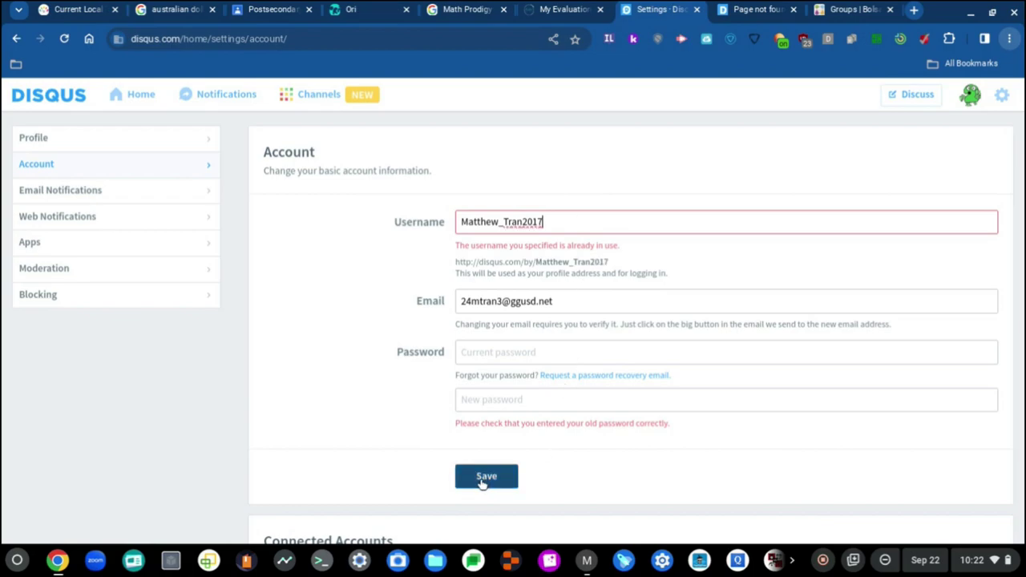
pyautogui.press('BackSpace')
pyautogui.press('BackSpace')
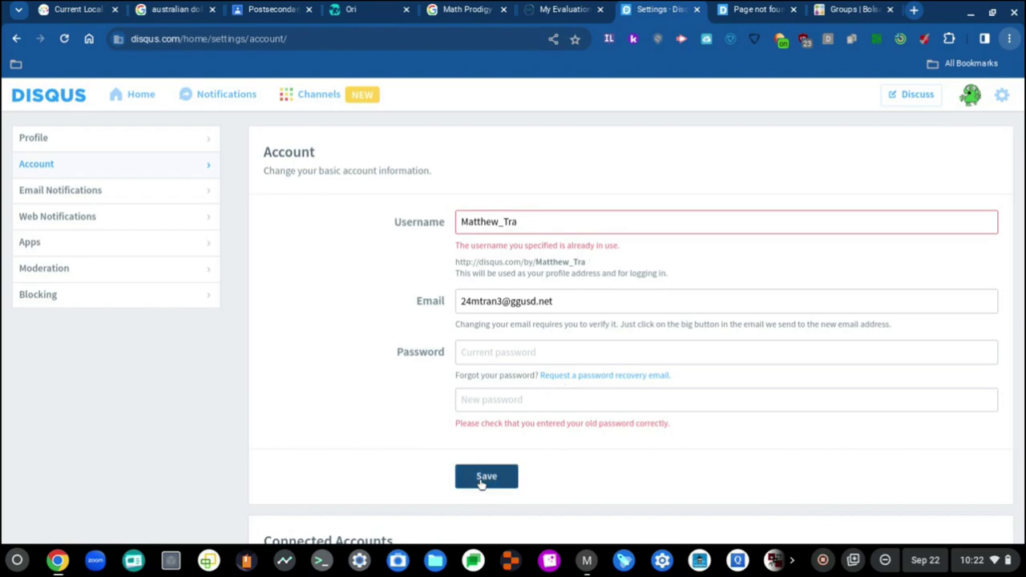
pyautogui.click(481, 481)
pyautogui.press('BackSpace')
pyautogui.click(492, 473)
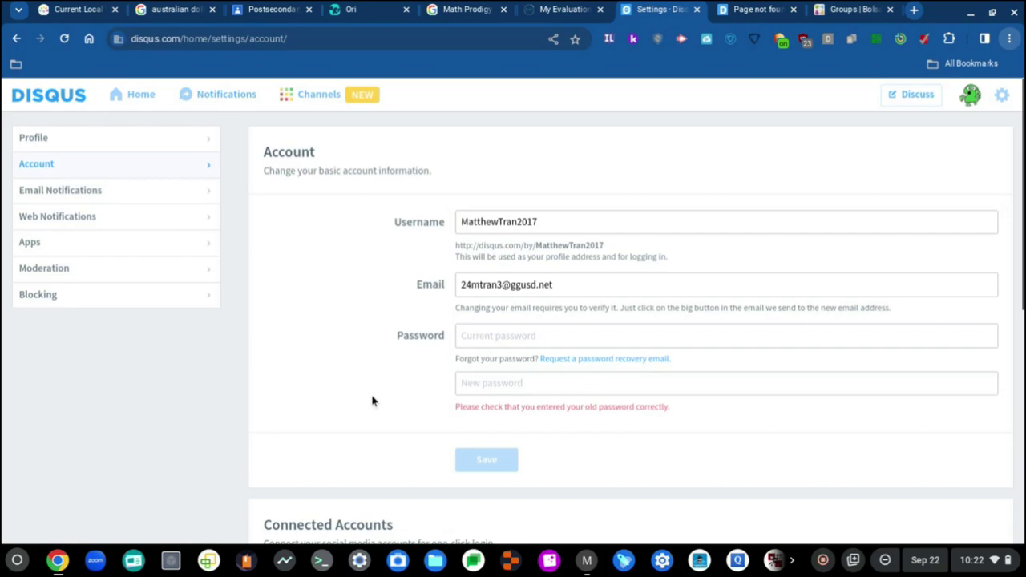
# Save the account settings with the current password, then select the reset username for replacement.
pyautogui.click(497, 333)
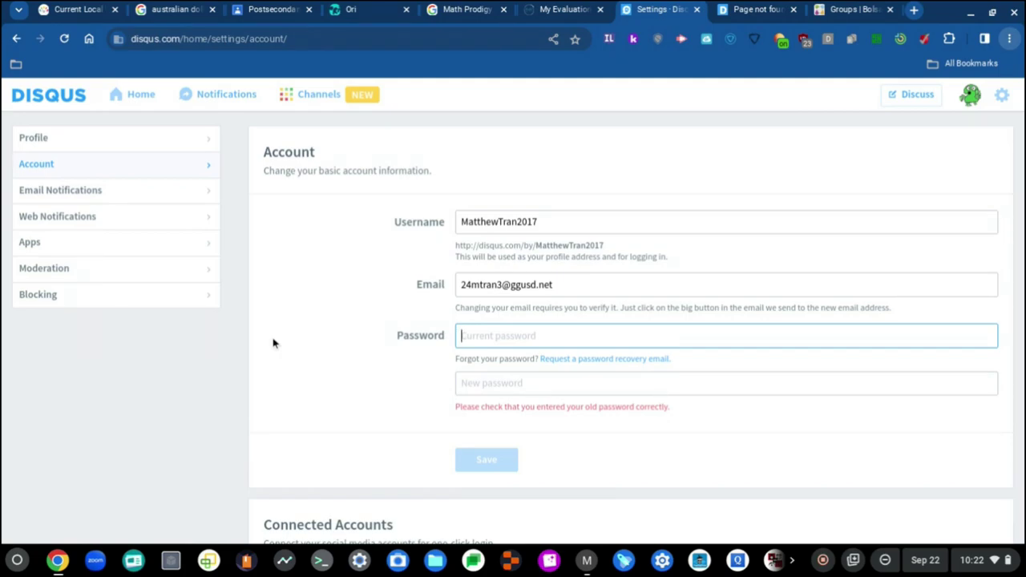
pyautogui.write('•••')
pyautogui.click(489, 471)
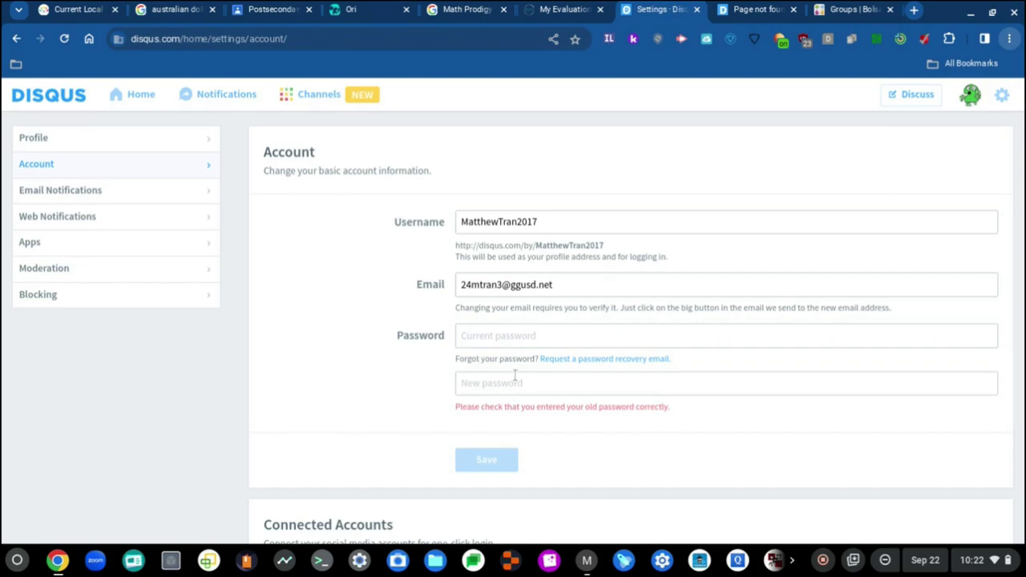
pyautogui.scroll(-6, 439, 328)
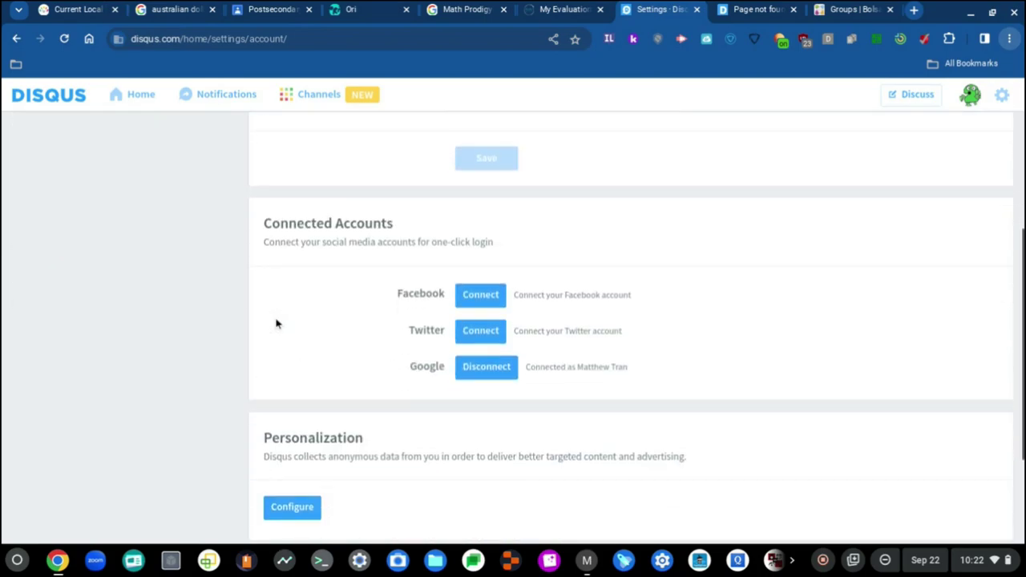
pyautogui.scroll(6, 227, 291)
pyautogui.click(372, 357)
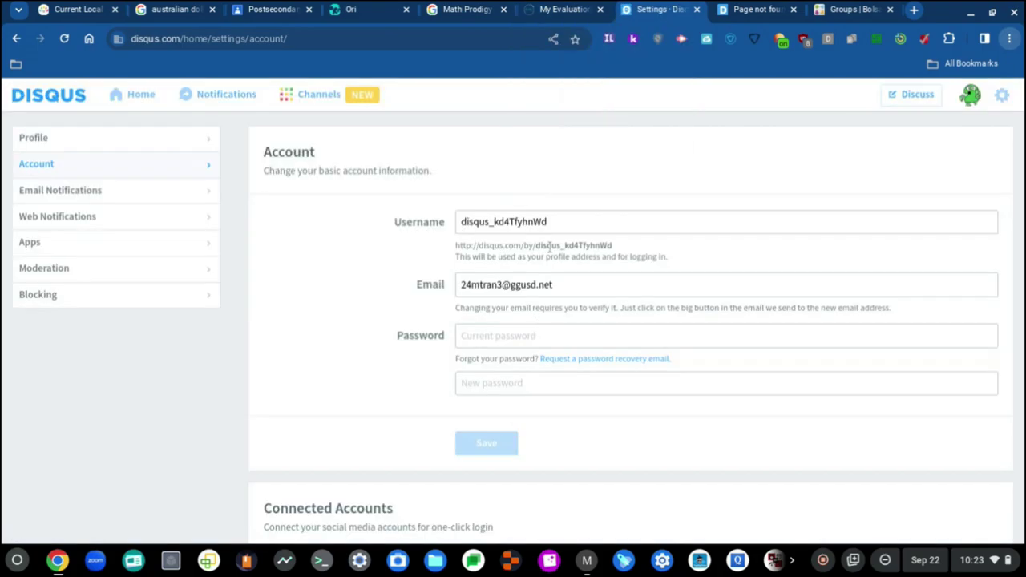
pyautogui.click(573, 222)
pyautogui.hotkey('ctrl', 'a')
# Type 'M' into the username, close the Disqus page-not-found tab, and return to Account settings.
pyautogui.write('M')
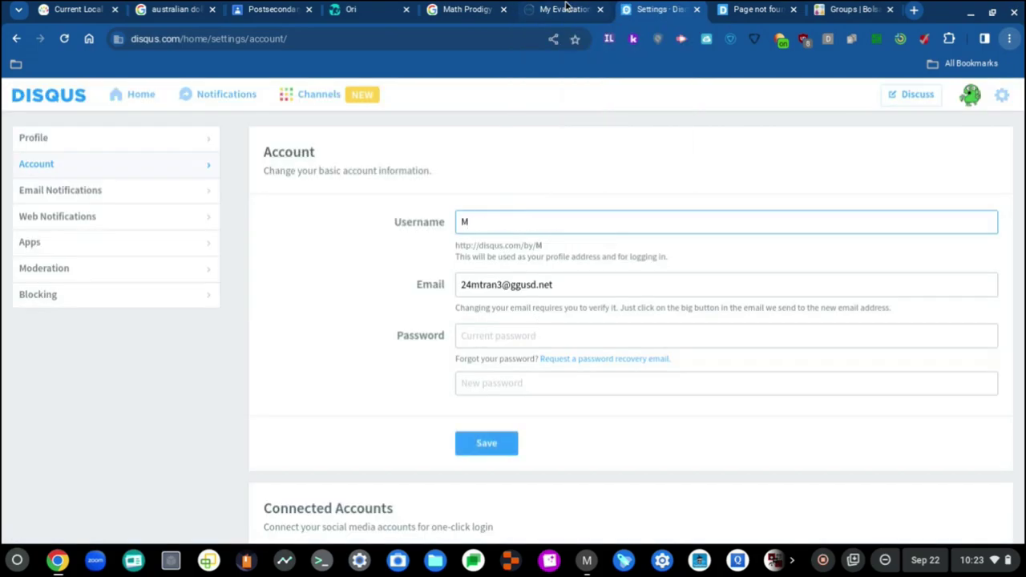
pyautogui.click(566, 8)
pyautogui.click(641, 9)
pyautogui.click(377, 9)
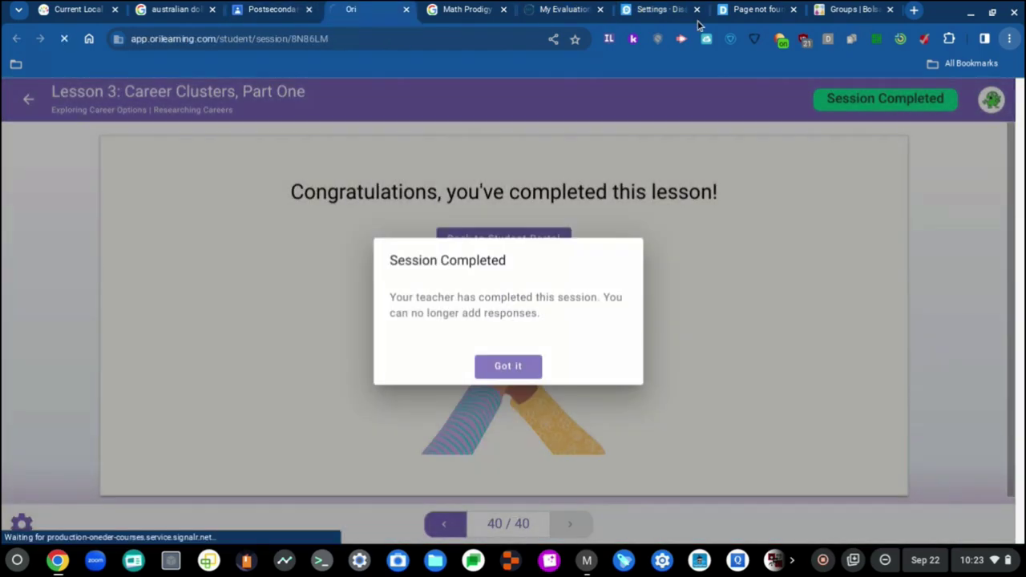
pyautogui.click(733, 10)
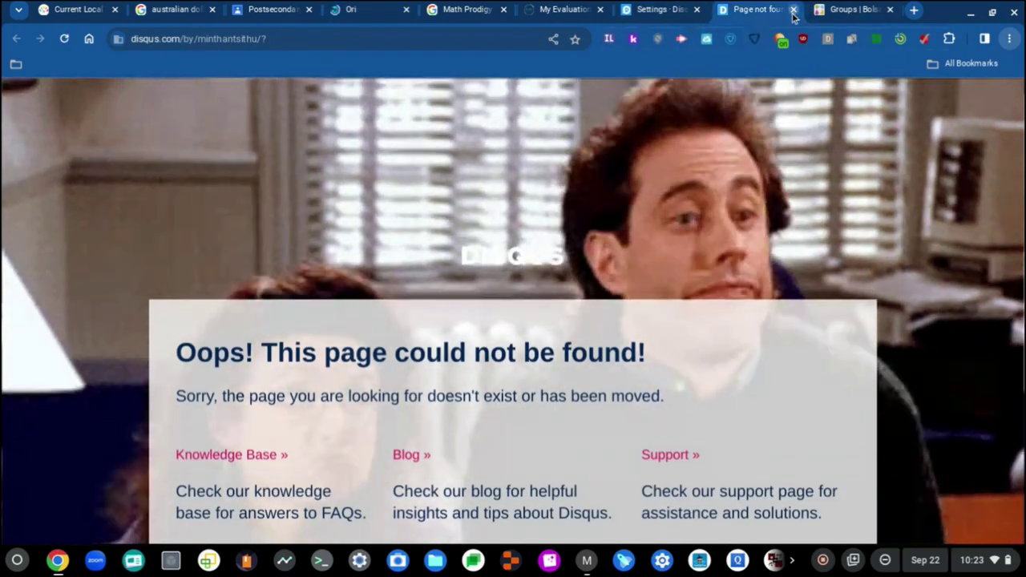
pyautogui.click(793, 9)
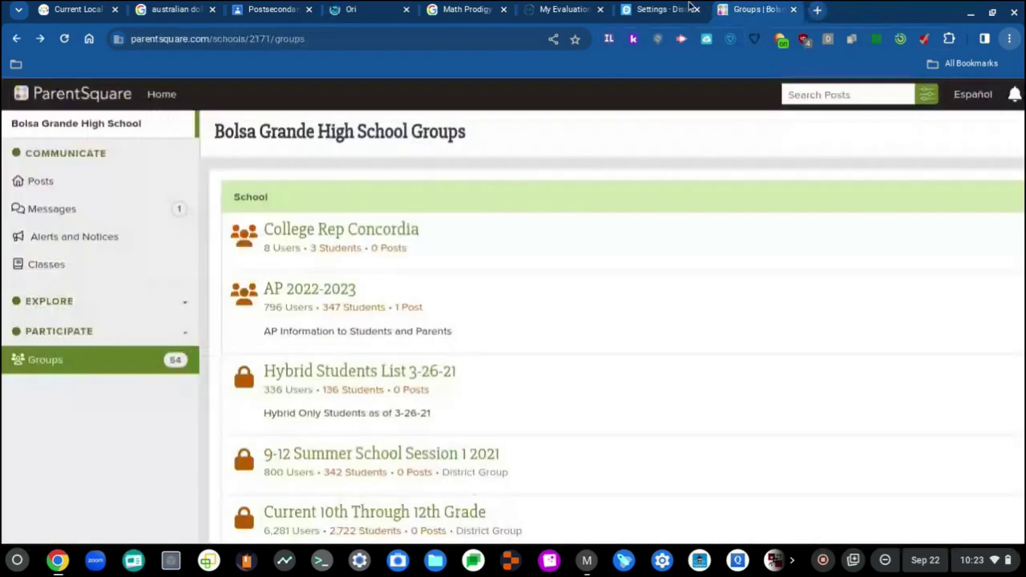
pyautogui.click(691, 8)
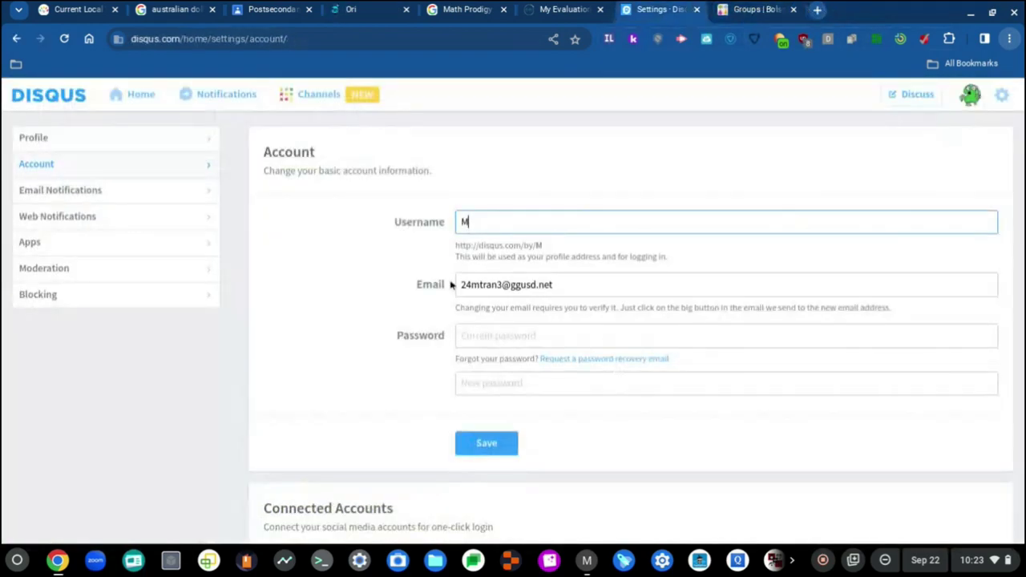
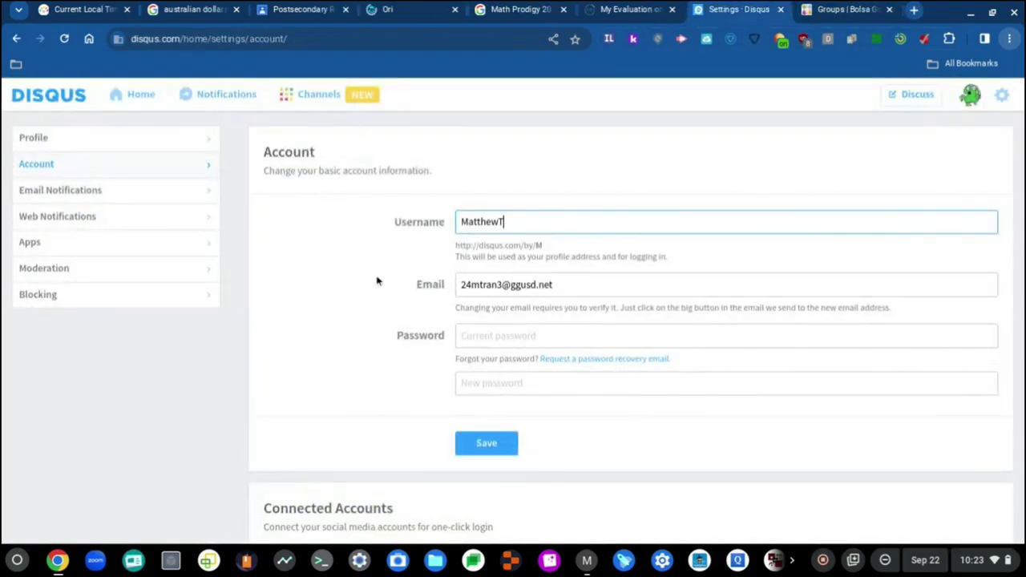
# Enter the name-based username ending in 2017 and the current password, then save.
pyautogui.press('Tab')
pyautogui.press('Tab')
pyautogui.scroll(-1, 356, 345)
pyautogui.scroll(-3, 355, 346)
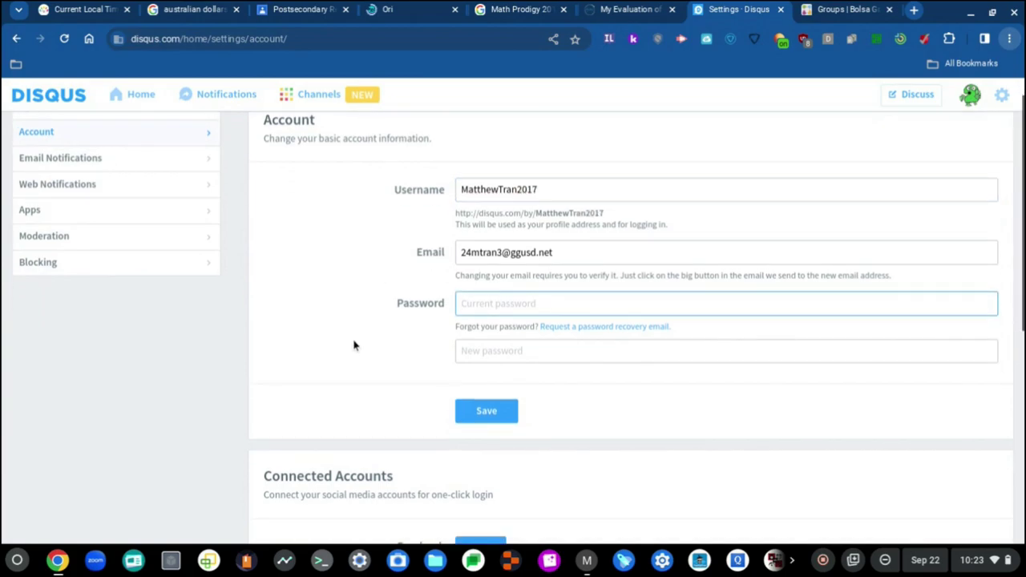
pyautogui.scroll(2, 368, 322)
pyautogui.write('••')
pyautogui.press('BackSpace')
pyautogui.press('BackSpace')
pyautogui.press('BackSpace')
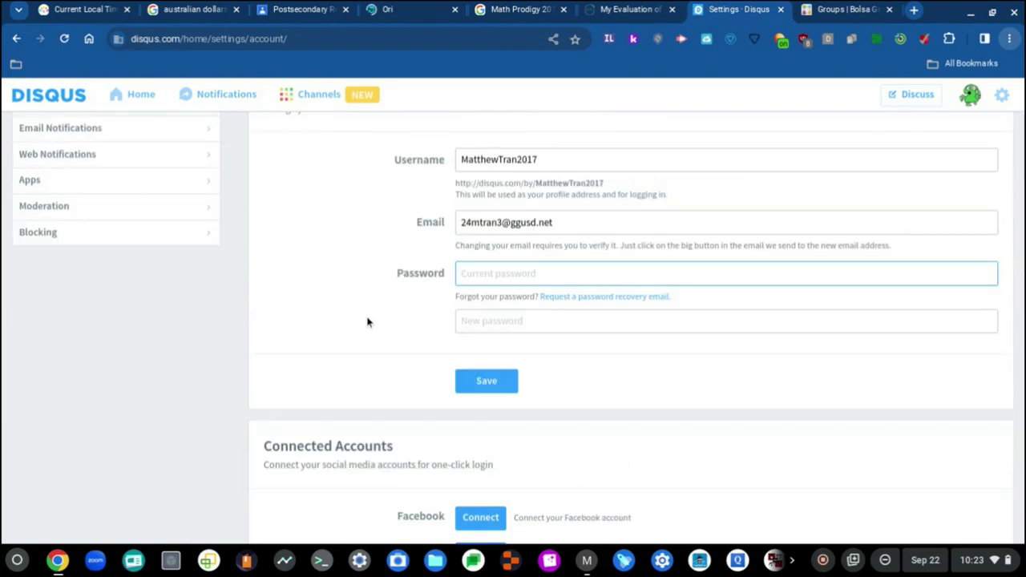
pyautogui.write('•')
pyautogui.press('BackSpace')
pyautogui.press('BackSpace')
pyautogui.press('BackSpace')
pyautogui.press('BackSpace')
pyautogui.press('BackSpace')
pyautogui.write('••••••••••')
pyautogui.click(486, 389)
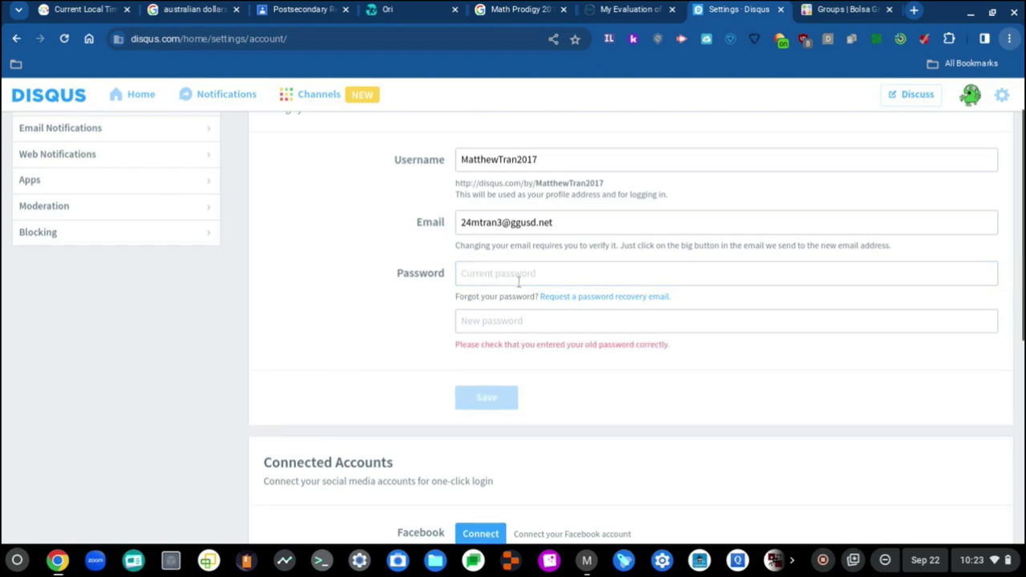
# Retype the current password, save again, and go to the password recovery page.
pyautogui.write('••')
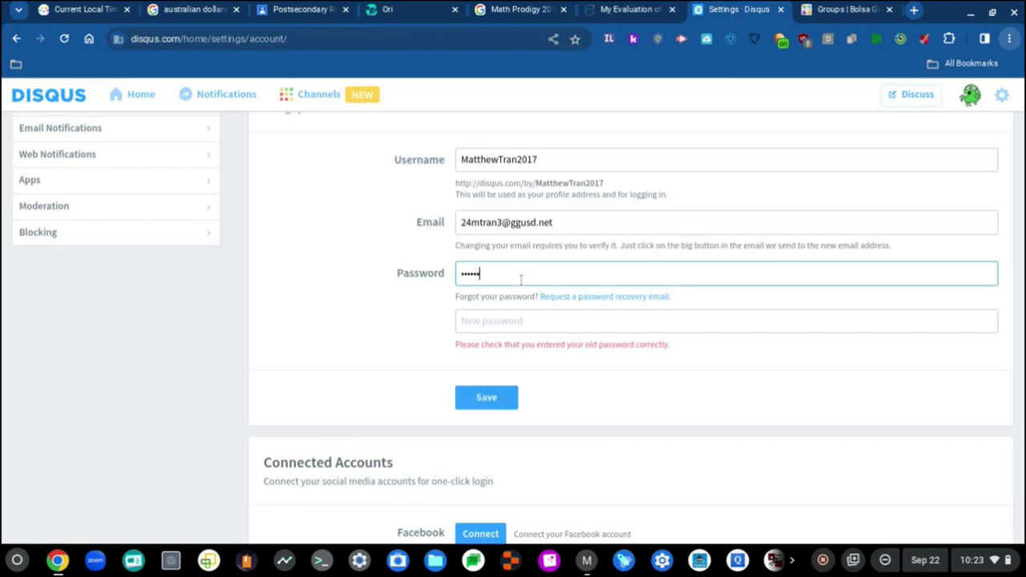
pyautogui.press('BackSpace')
pyautogui.press('BackSpace')
pyautogui.press('BackSpace')
pyautogui.press('BackSpace')
pyautogui.press('BackSpace')
pyautogui.press('BackSpace')
pyautogui.write('••••')
pyautogui.click(495, 401)
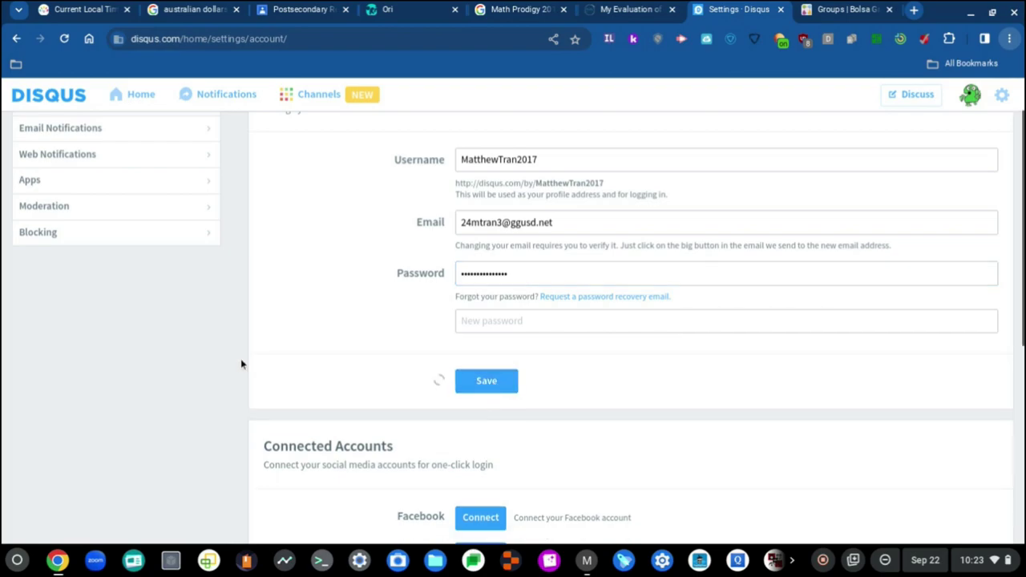
pyautogui.click(475, 279)
pyautogui.click(498, 319)
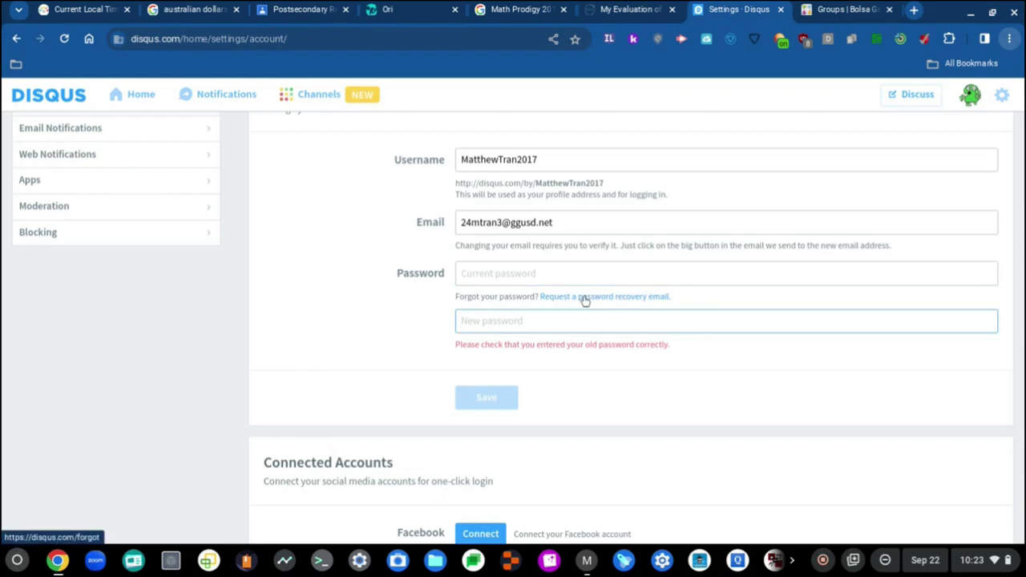
pyautogui.click(586, 297)
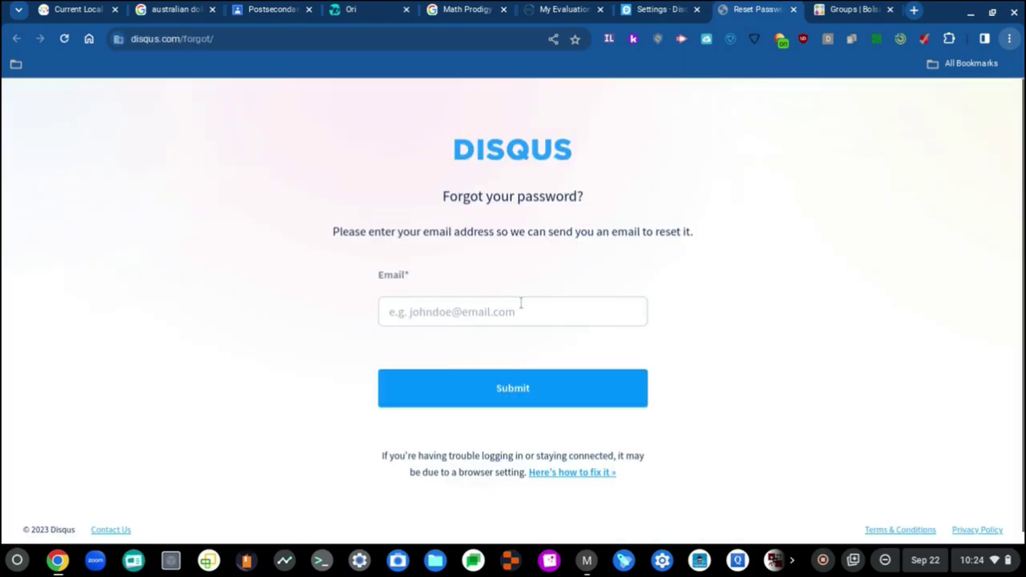
# Request a password recovery e-mail by submitting the account's e-mail address.
pyautogui.click(513, 311)
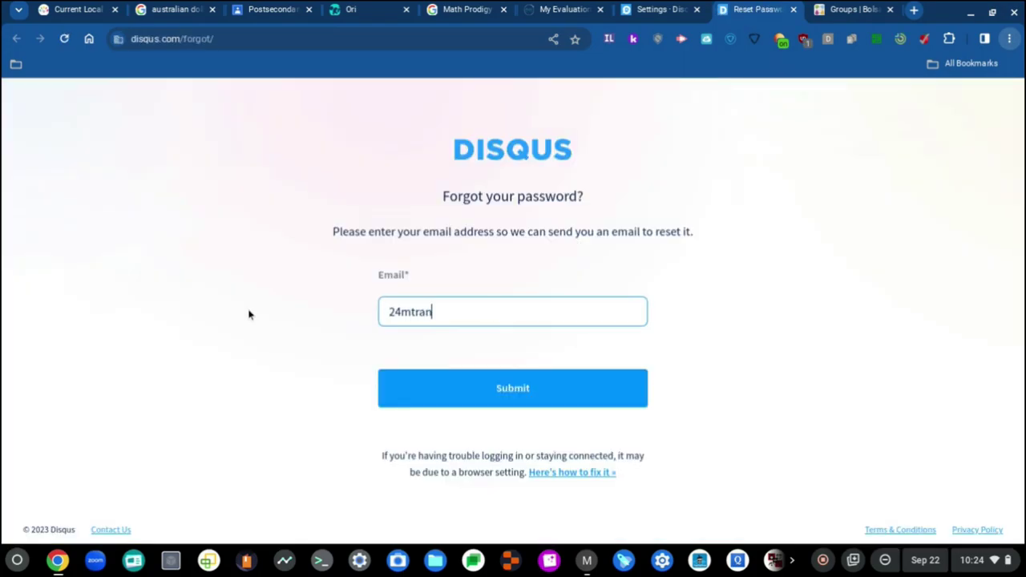
pyautogui.click(436, 386)
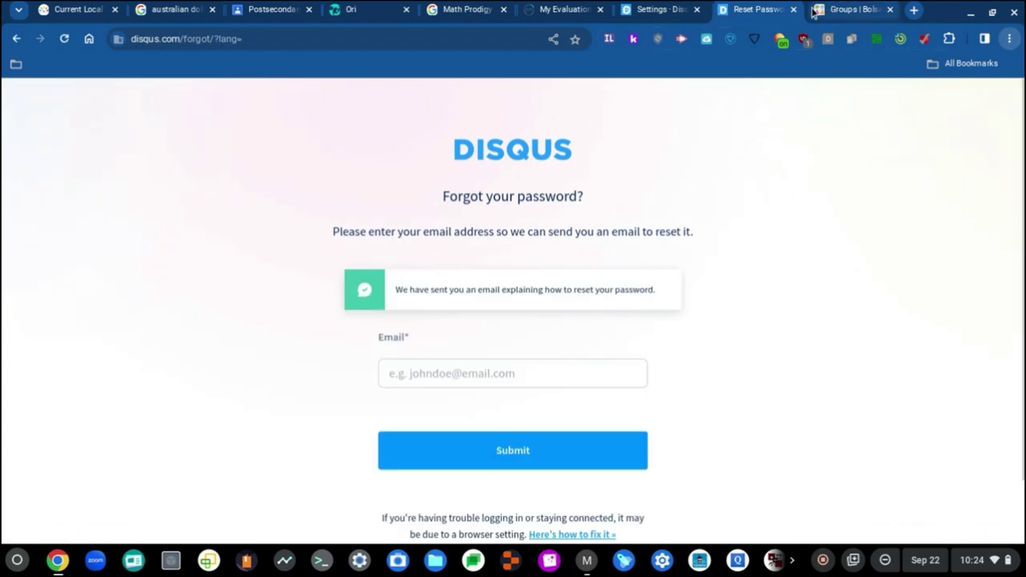
# Close the recovery tab, open a new browser tab, and show the Google apps list.
pyautogui.click(619, 8)
pyautogui.click(794, 9)
pyautogui.click(753, 9)
pyautogui.click(651, 8)
pyautogui.click(818, 10)
pyautogui.click(968, 101)
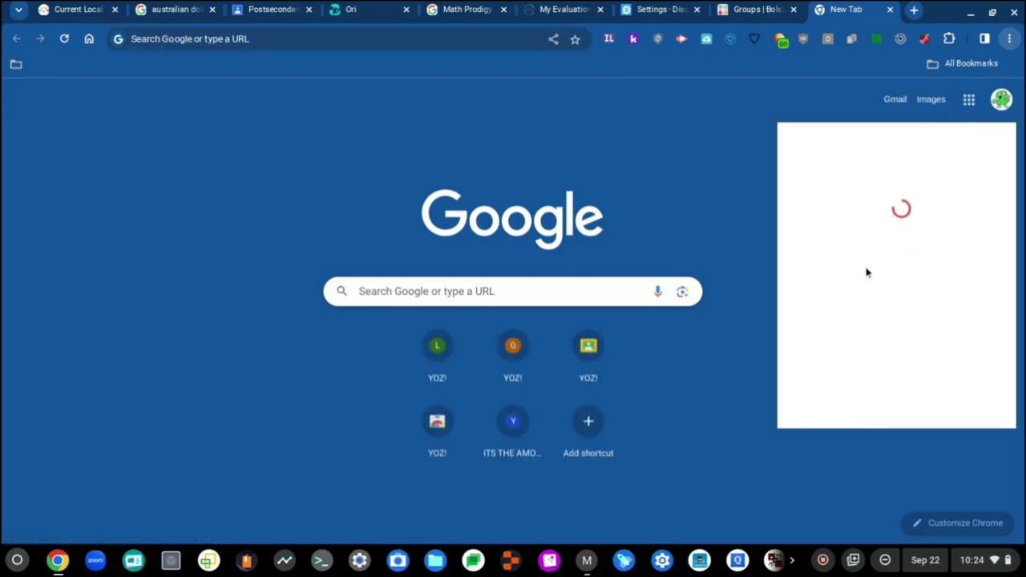
# Open Gmail from the Google apps list and show the inbox's Updates category.
pyautogui.click(968, 101)
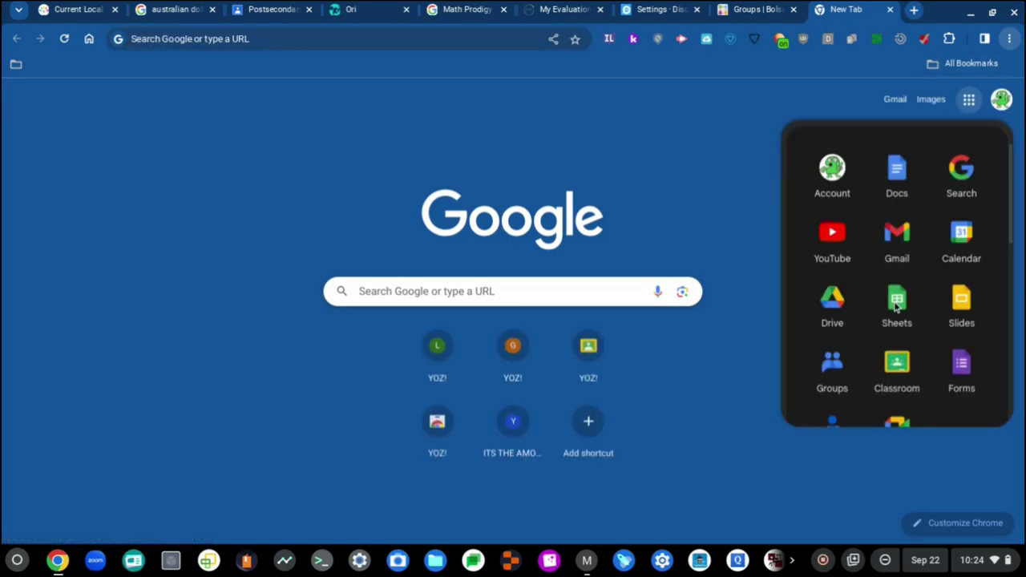
pyautogui.click(896, 254)
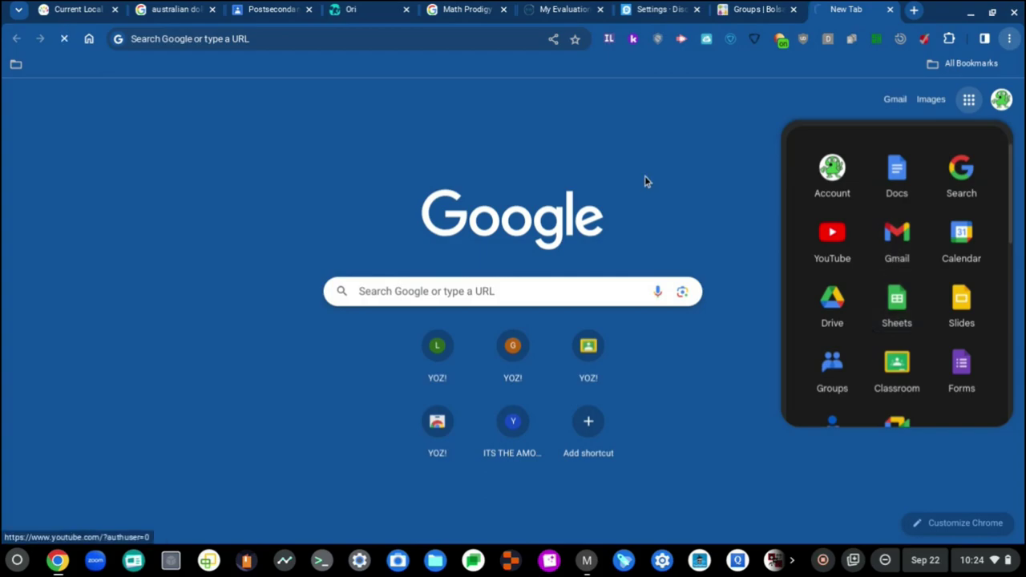
pyautogui.click(747, 7)
pyautogui.click(850, 9)
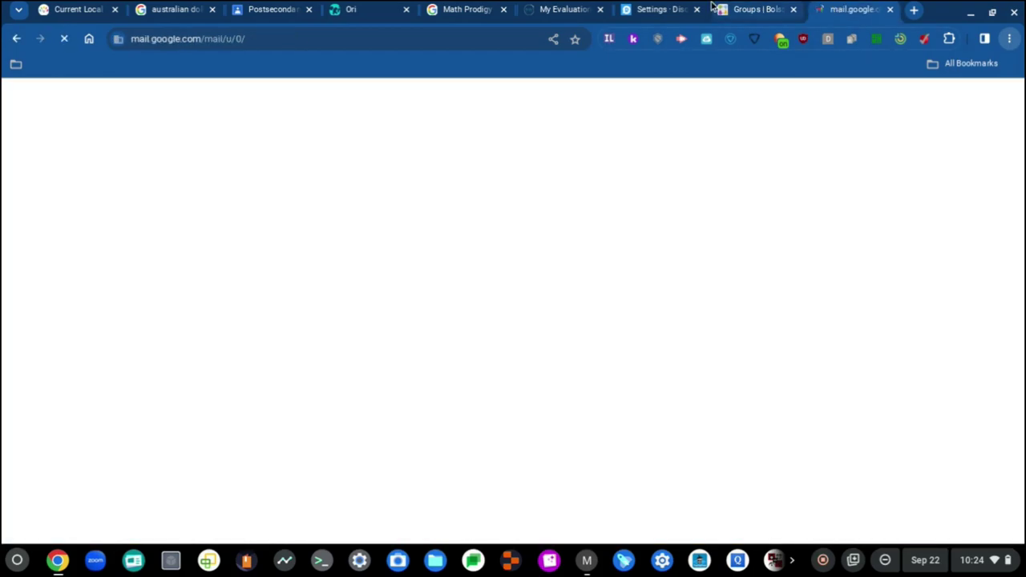
pyautogui.click(676, 7)
pyautogui.moveTo(676, 6); pyautogui.dragTo(768, 7)
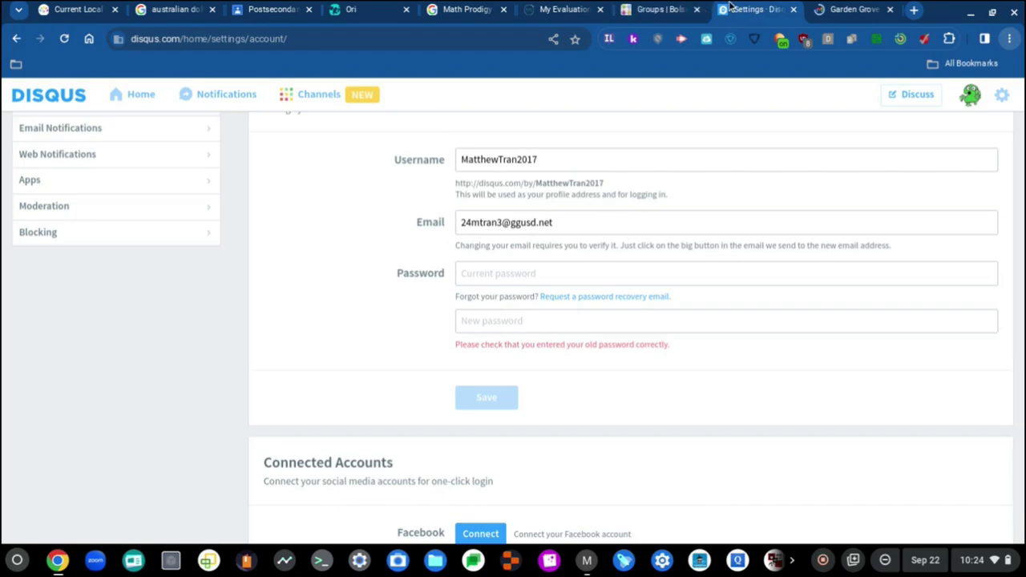
pyautogui.click(861, 8)
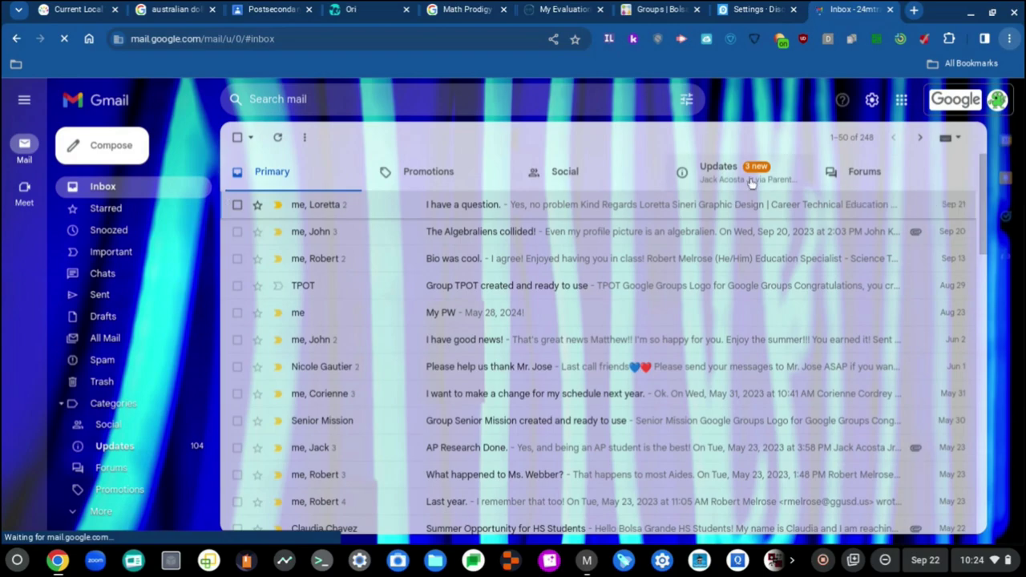
pyautogui.click(743, 187)
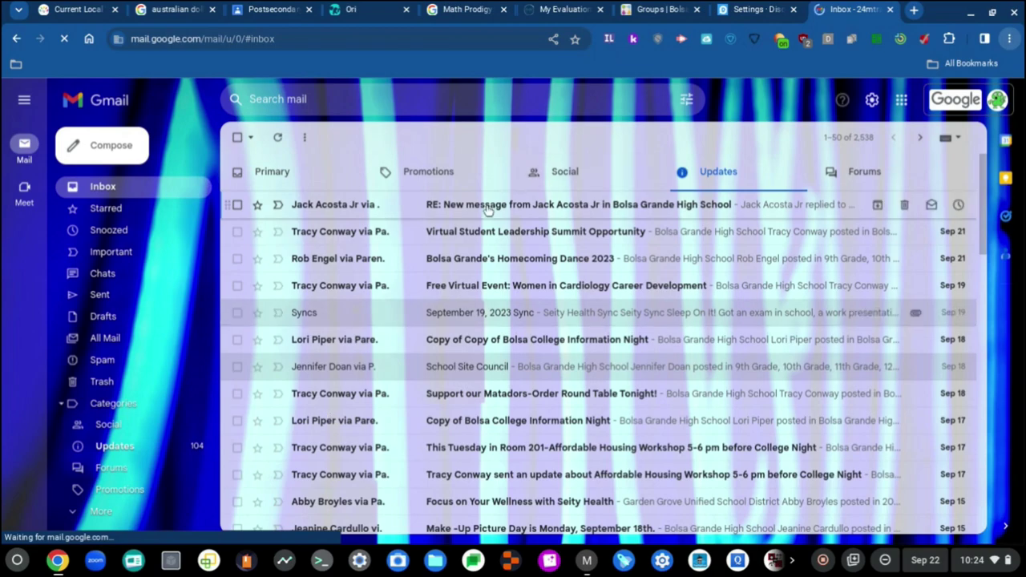
# Follow the ParentSquare email's Reply in App link to a new ParentSquare sign-in page.
pyautogui.click(790, 8)
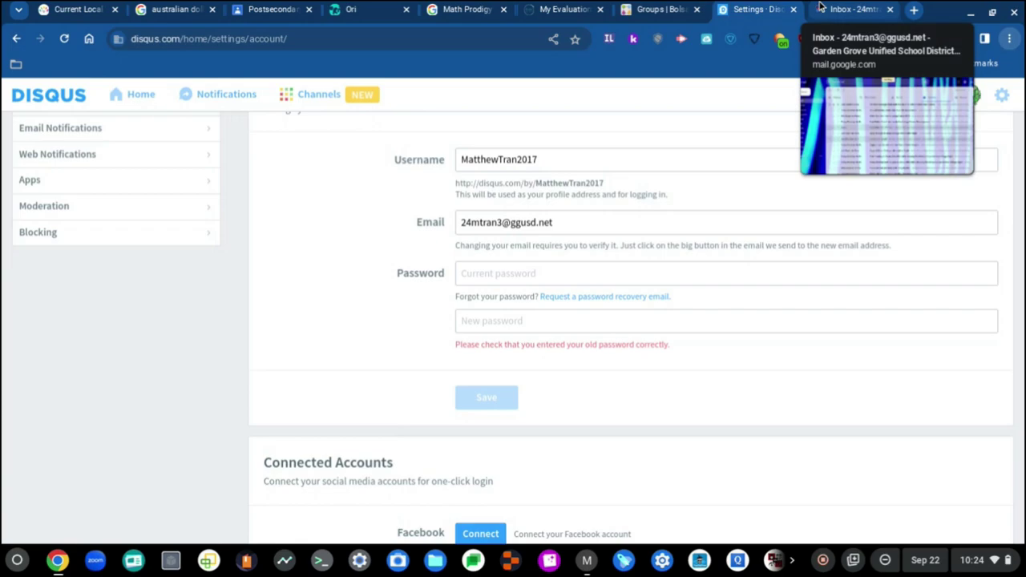
pyautogui.click(819, 8)
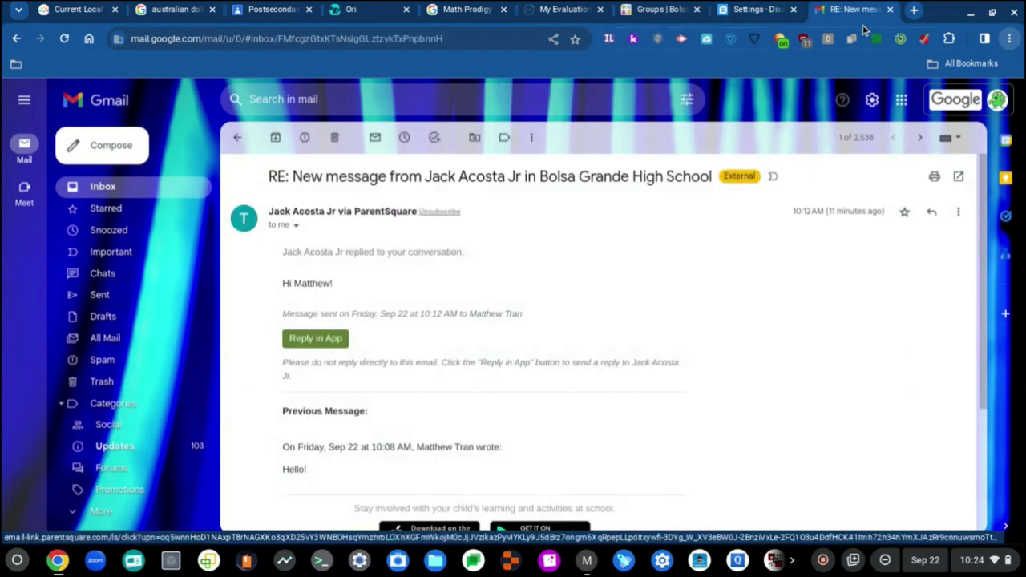
pyautogui.click(319, 344)
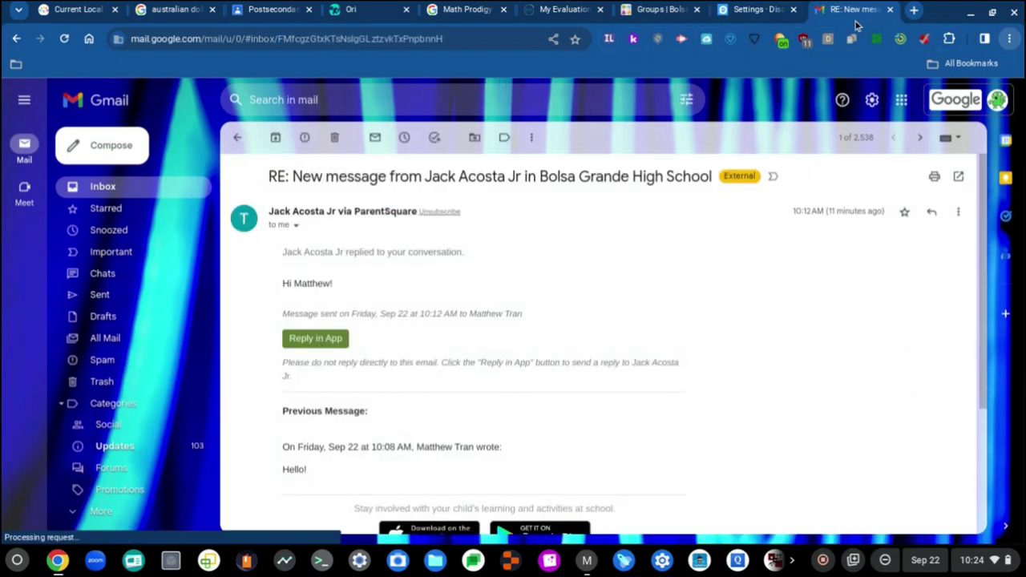
pyautogui.click(335, 341)
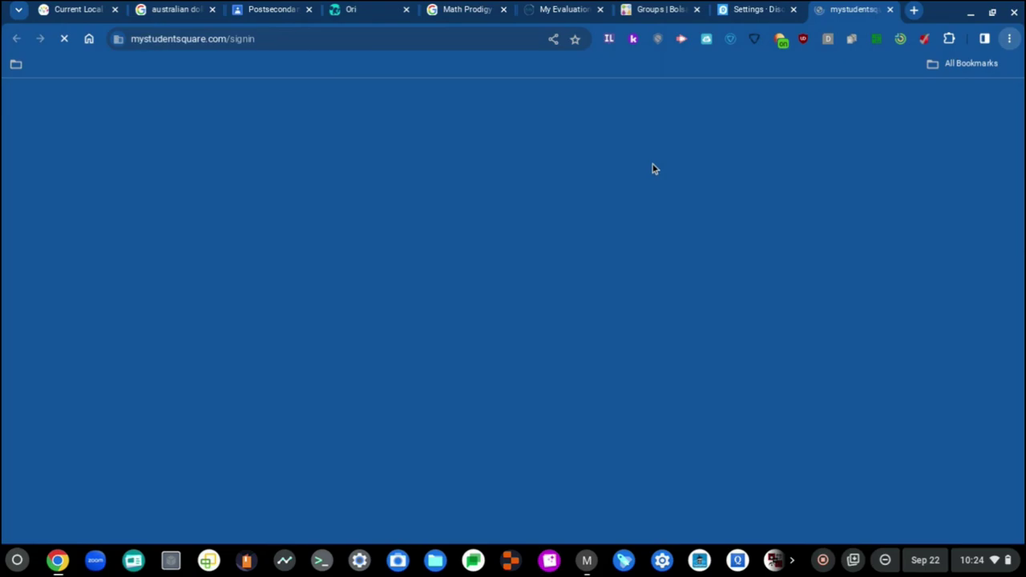
pyautogui.click(750, 9)
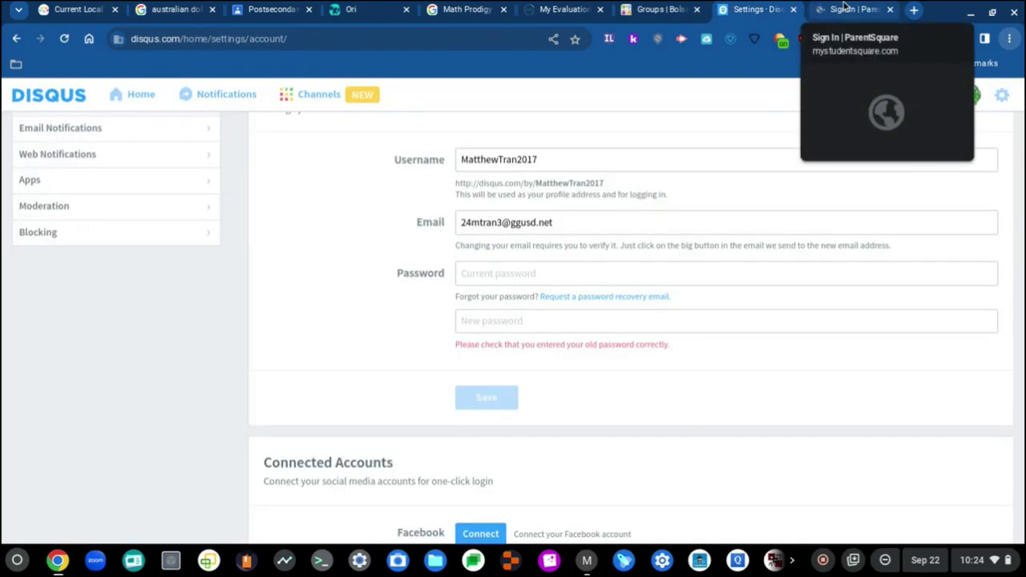
pyautogui.scroll(1, 800, 254)
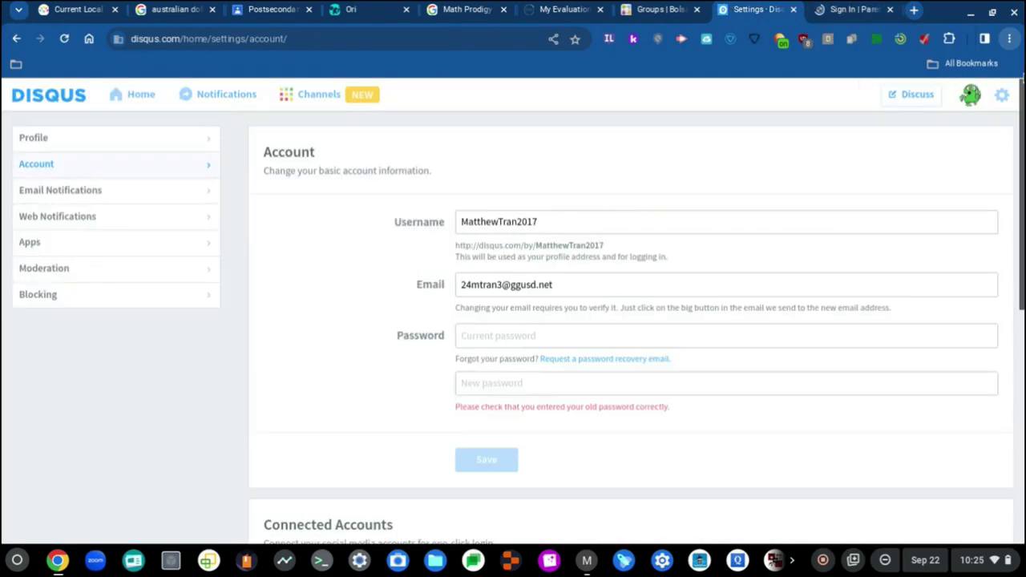
# View the Disqus public profile listing the Prodigy Math comment, then return to the sign-in tab.
pyautogui.click(970, 95)
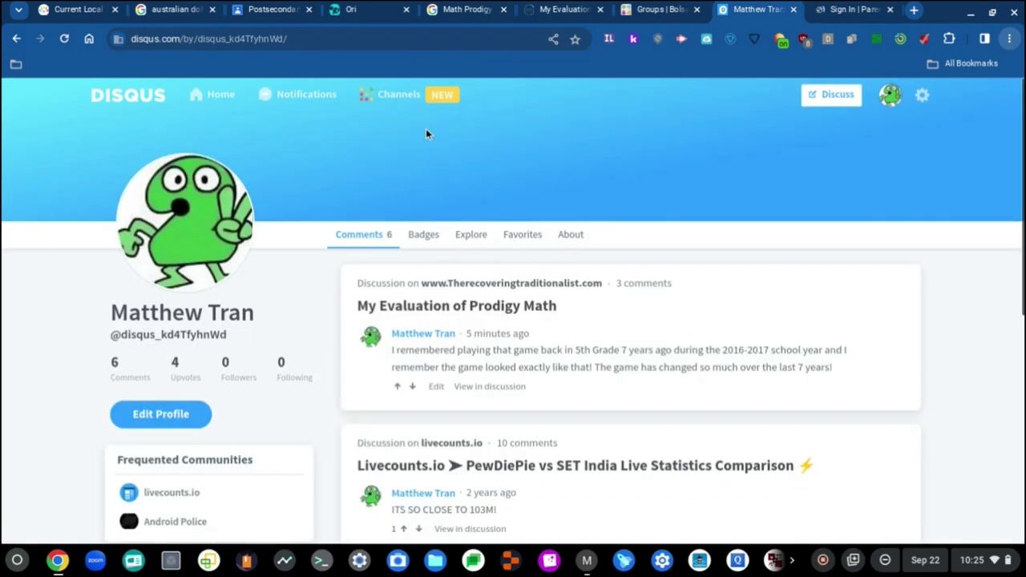
pyautogui.click(474, 38)
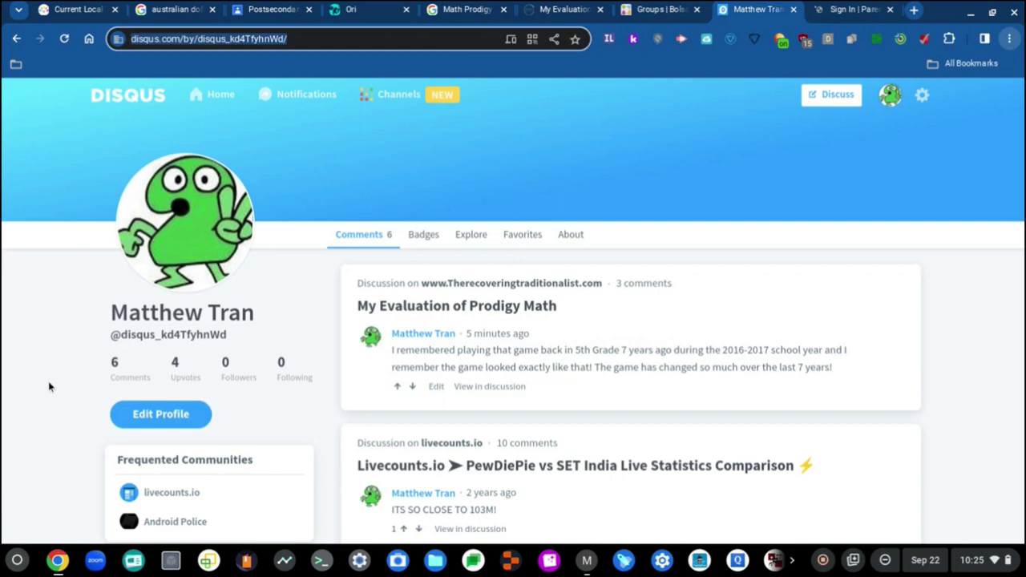
pyautogui.click(822, 6)
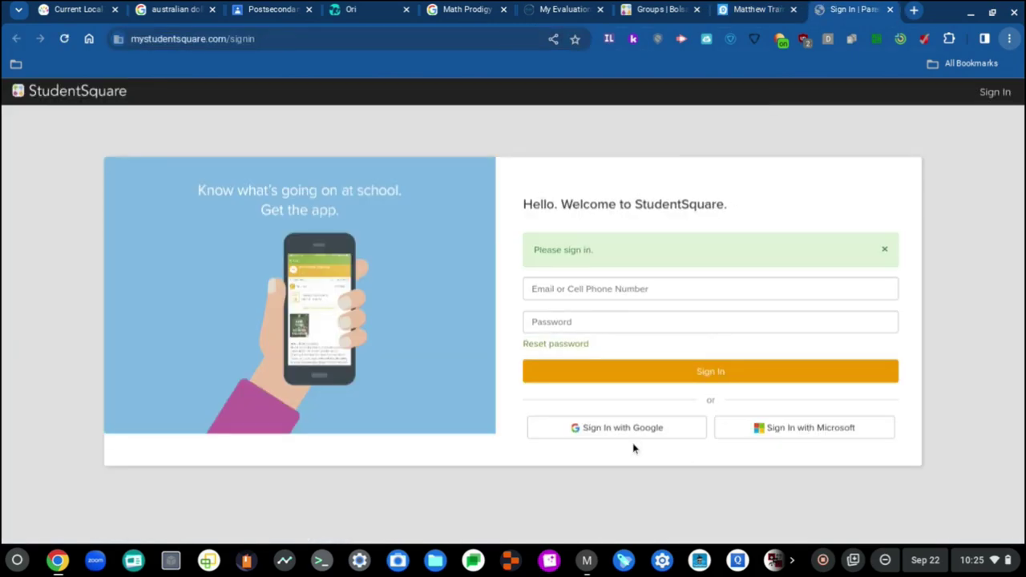
# Sign in to ParentSquare with Google and bring up the chat reply's file chooser.
pyautogui.click(618, 426)
pyautogui.click(741, 9)
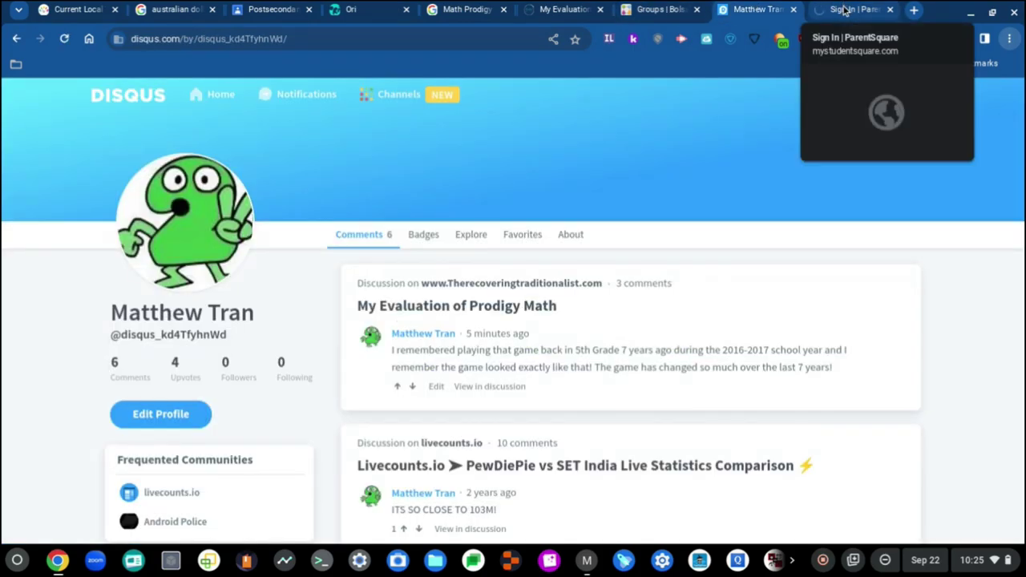
pyautogui.click(844, 9)
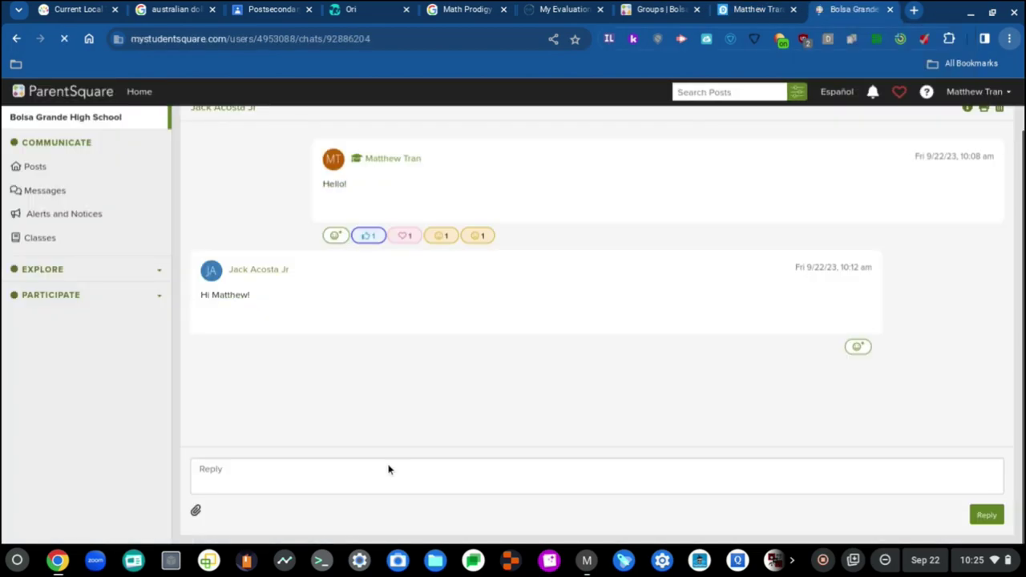
pyautogui.click(197, 513)
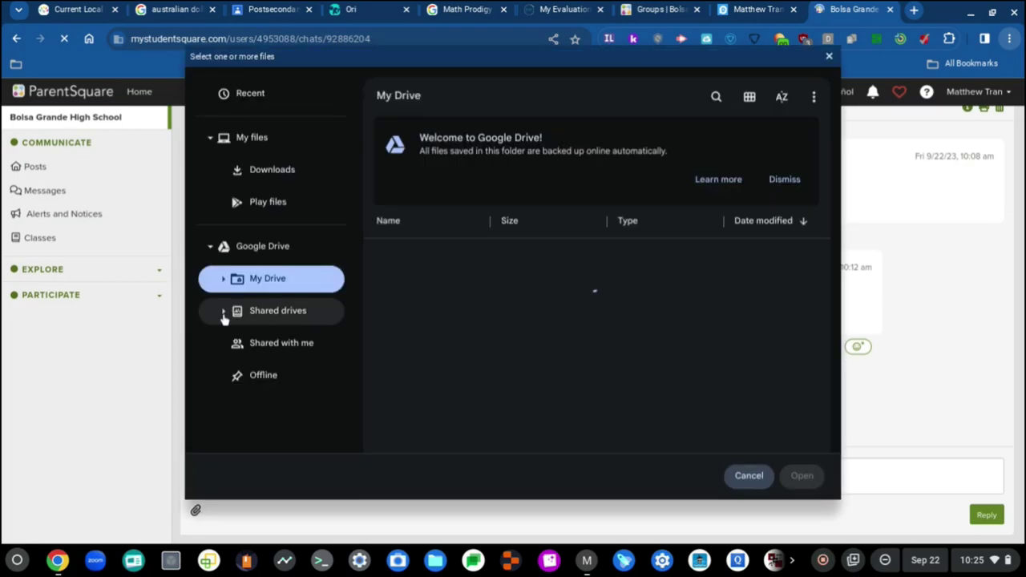
# Attach two-tpot.gif from My Drive to the ParentSquare chat reply and focus the reply box.
pyautogui.click(224, 316)
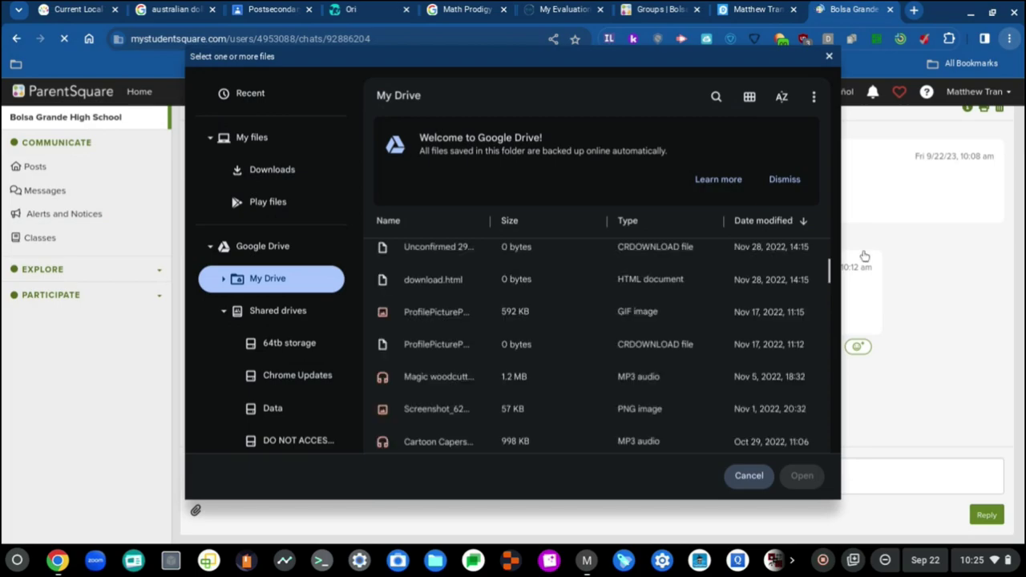
pyautogui.click(830, 276)
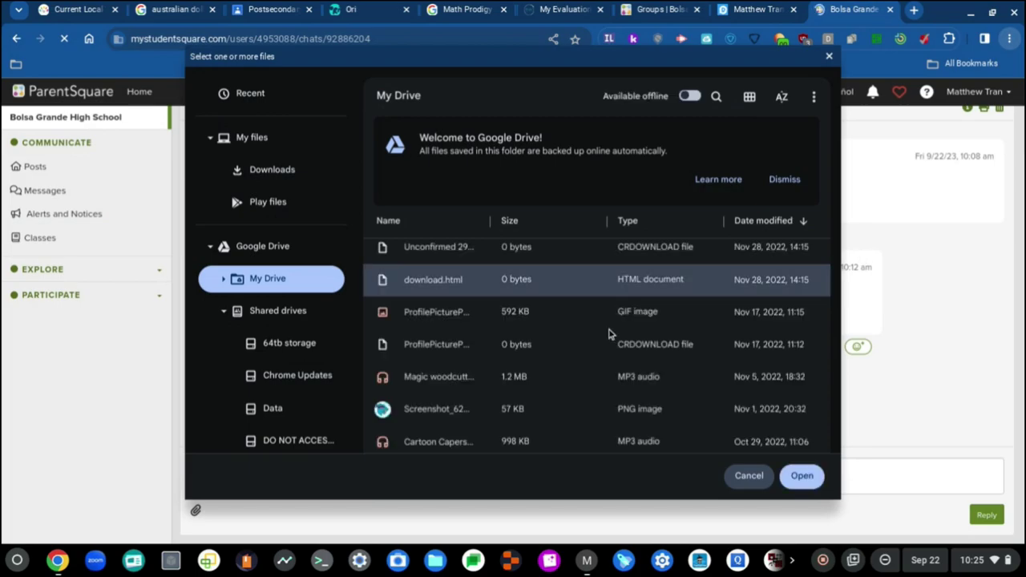
pyautogui.scroll(-2, 549, 339)
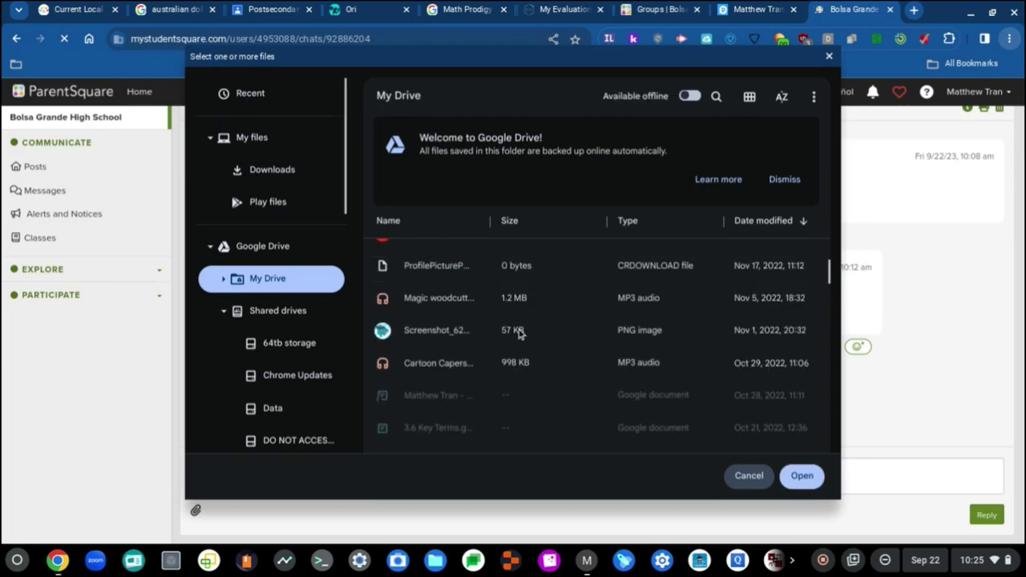
pyautogui.scroll(-6, 519, 334)
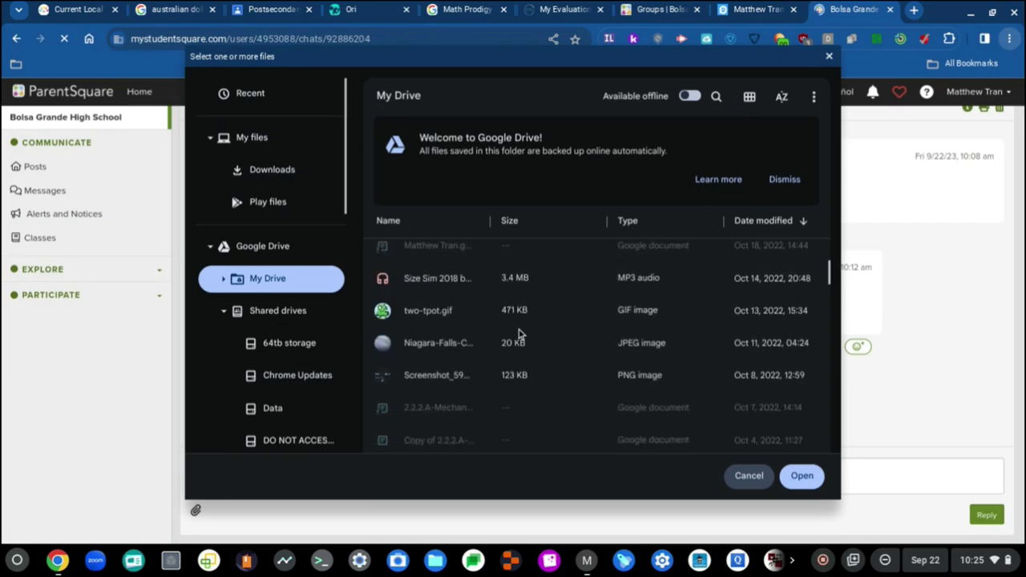
pyautogui.click(459, 326)
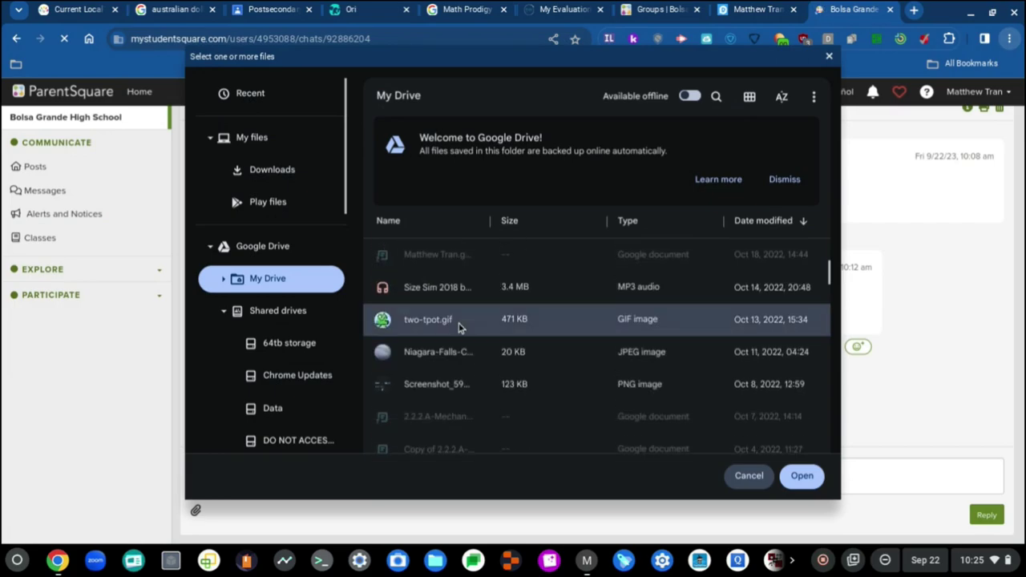
pyautogui.click(800, 475)
pyautogui.click(538, 448)
# Post the reply 'Testing.' in the chat and bring up the file chooser again.
pyautogui.write('Testing.')
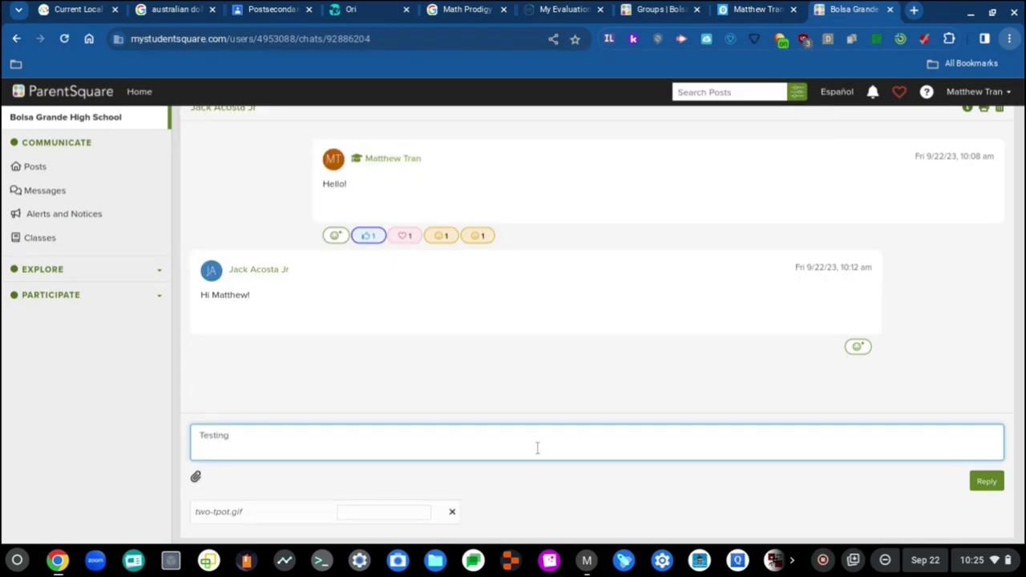
pyautogui.click(987, 481)
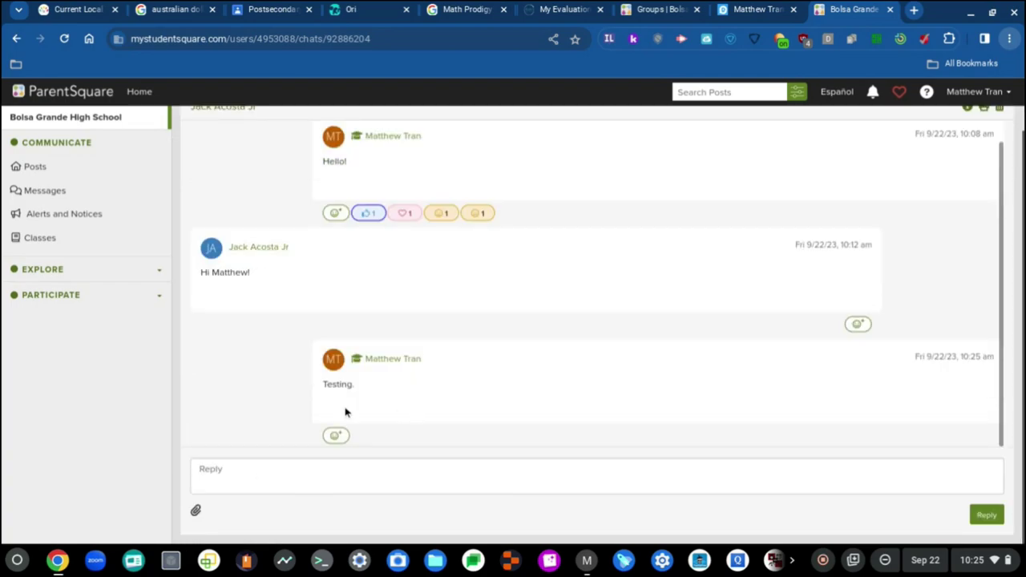
pyautogui.click(196, 512)
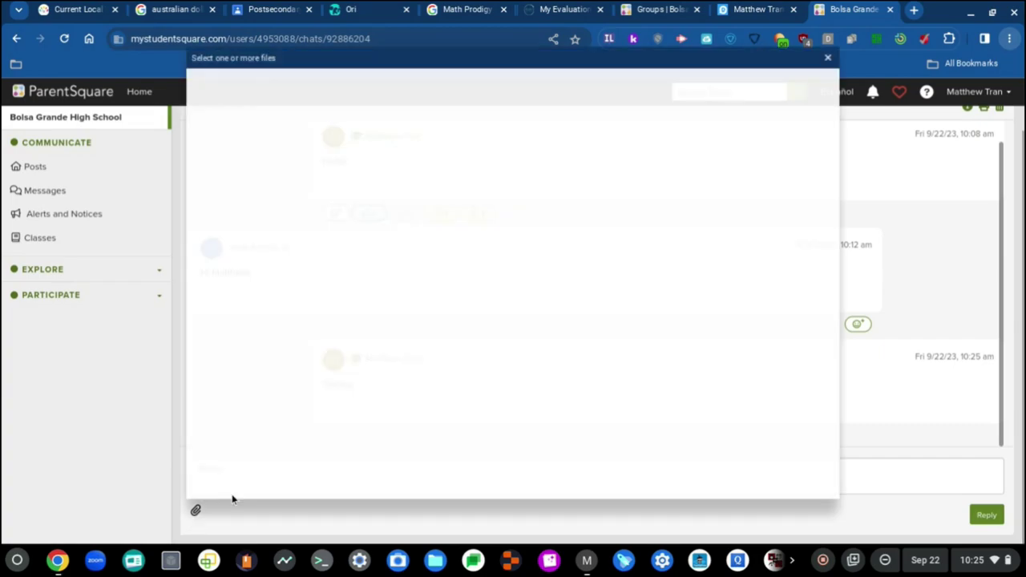